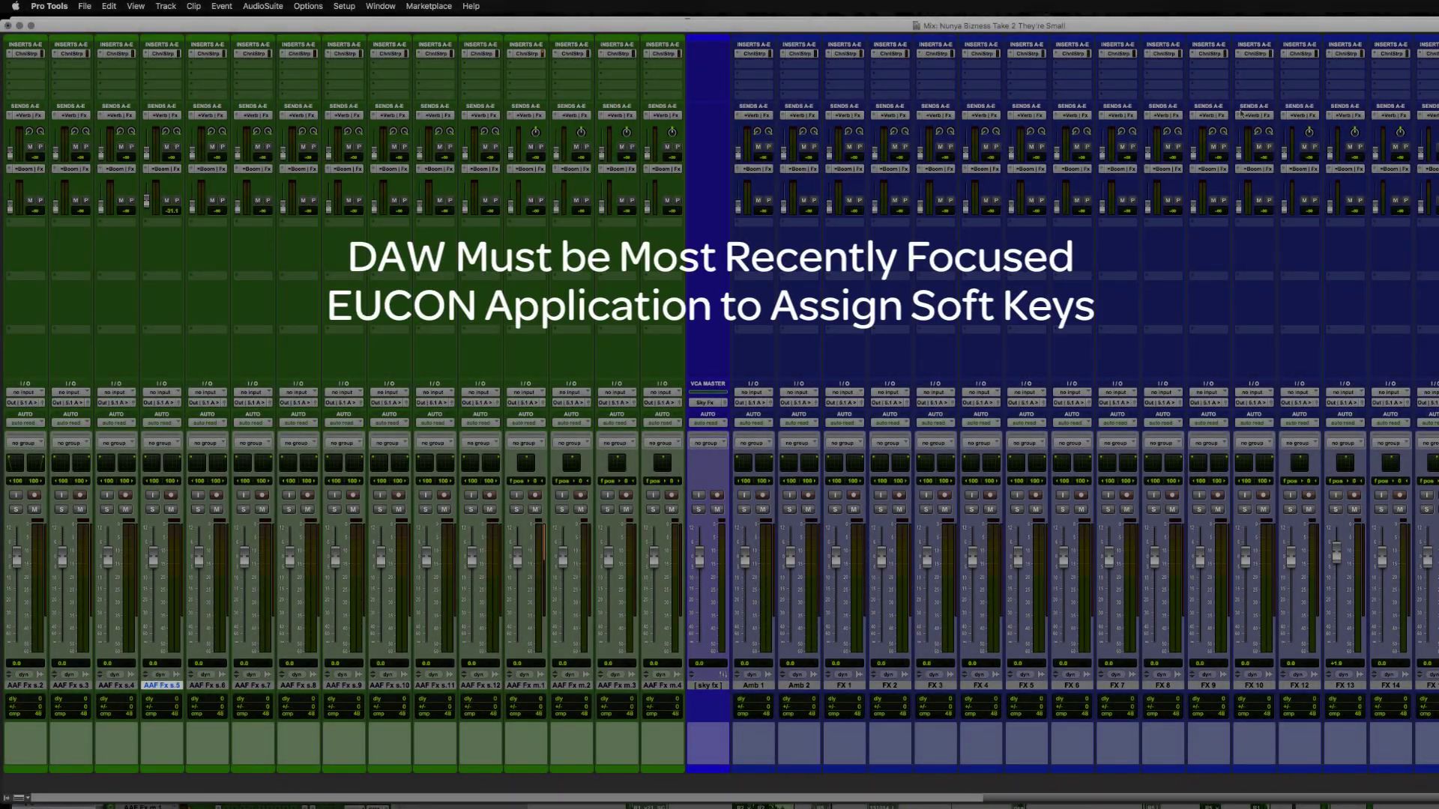
- Toggle Pro Tools between the Edit and Mix windows three times with Cmd+=
key("super+equal")
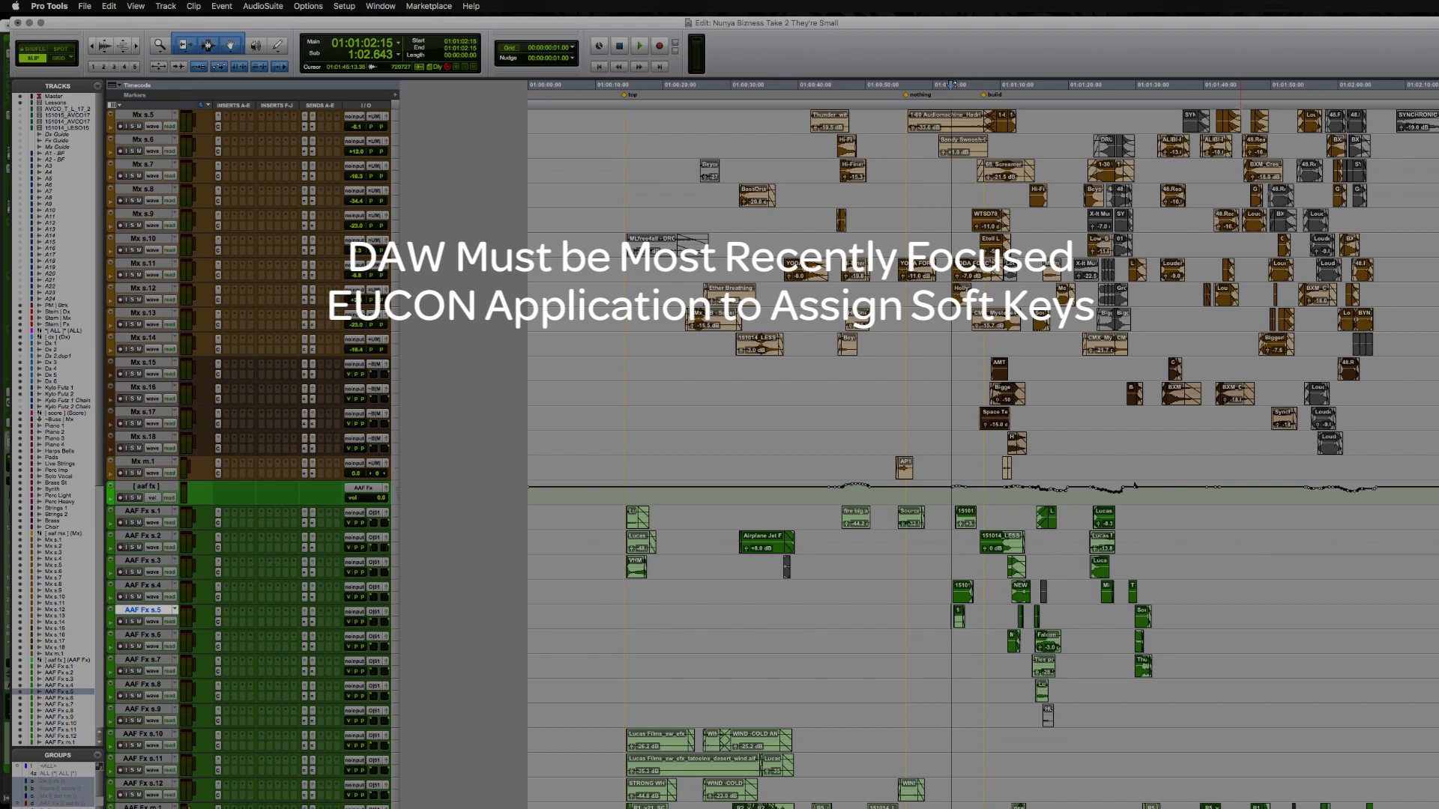
key("super+equal")
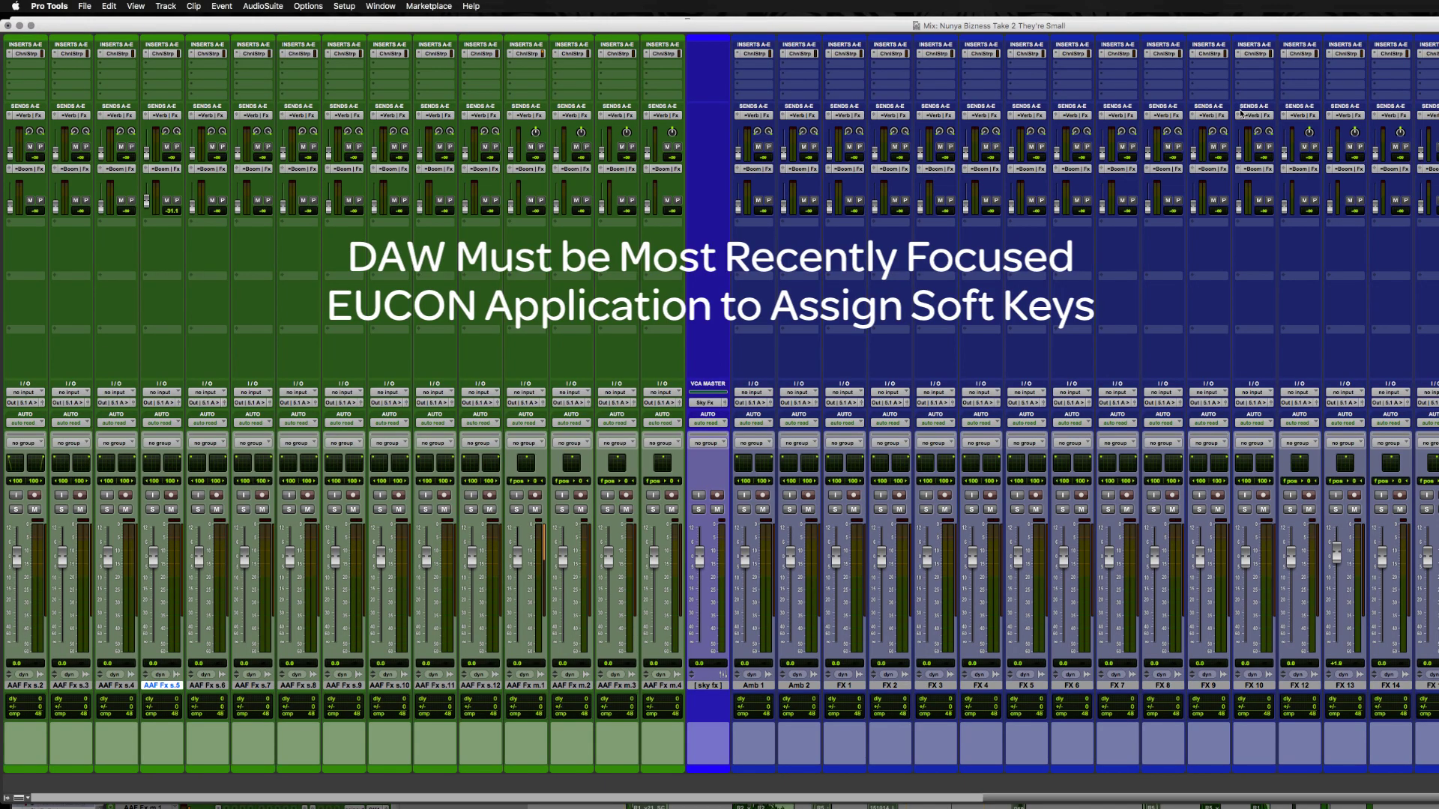
key("super+equal")
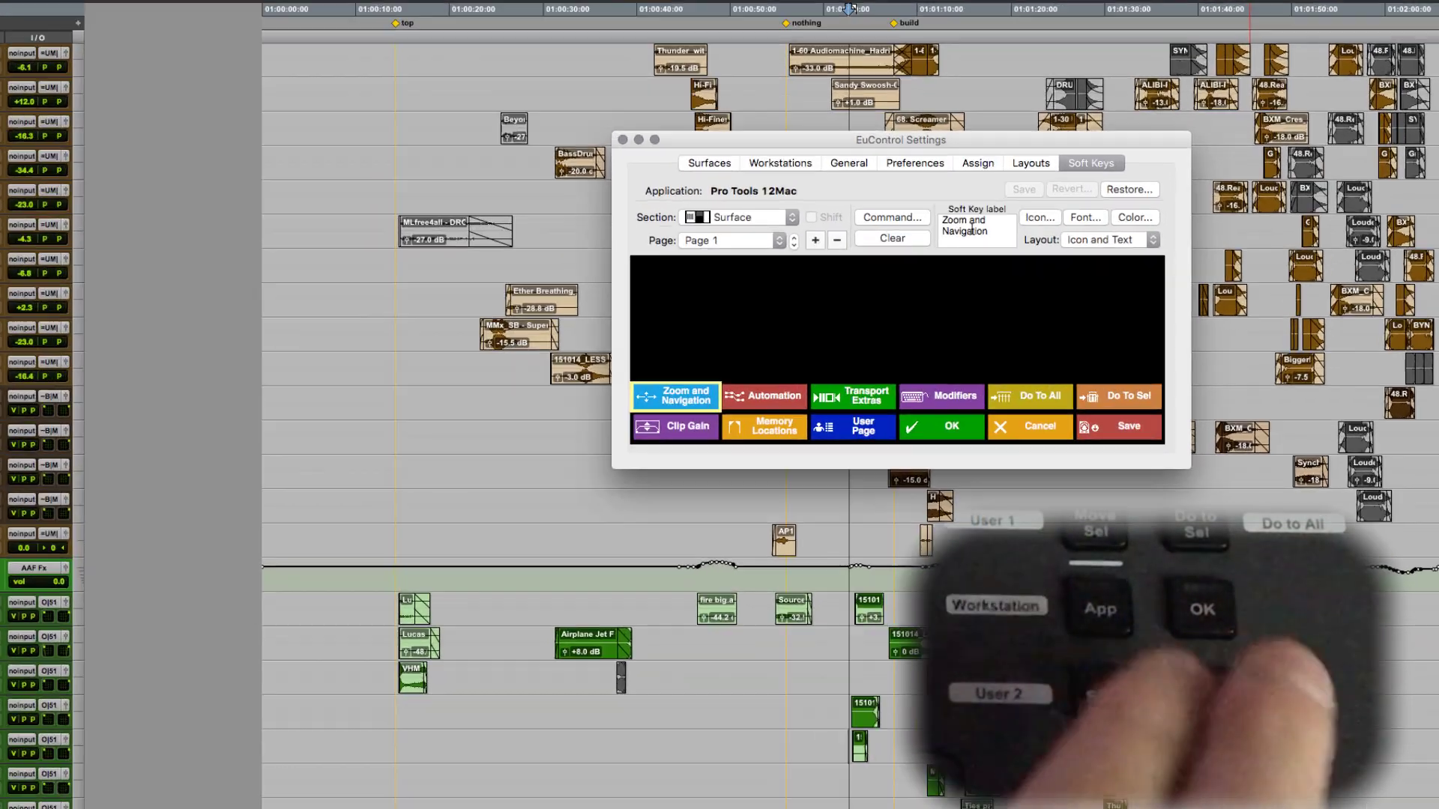
- Show the Dock Horz Touchstrip soft keys and open the first key's command editor, listing command types
left_click(743, 215)
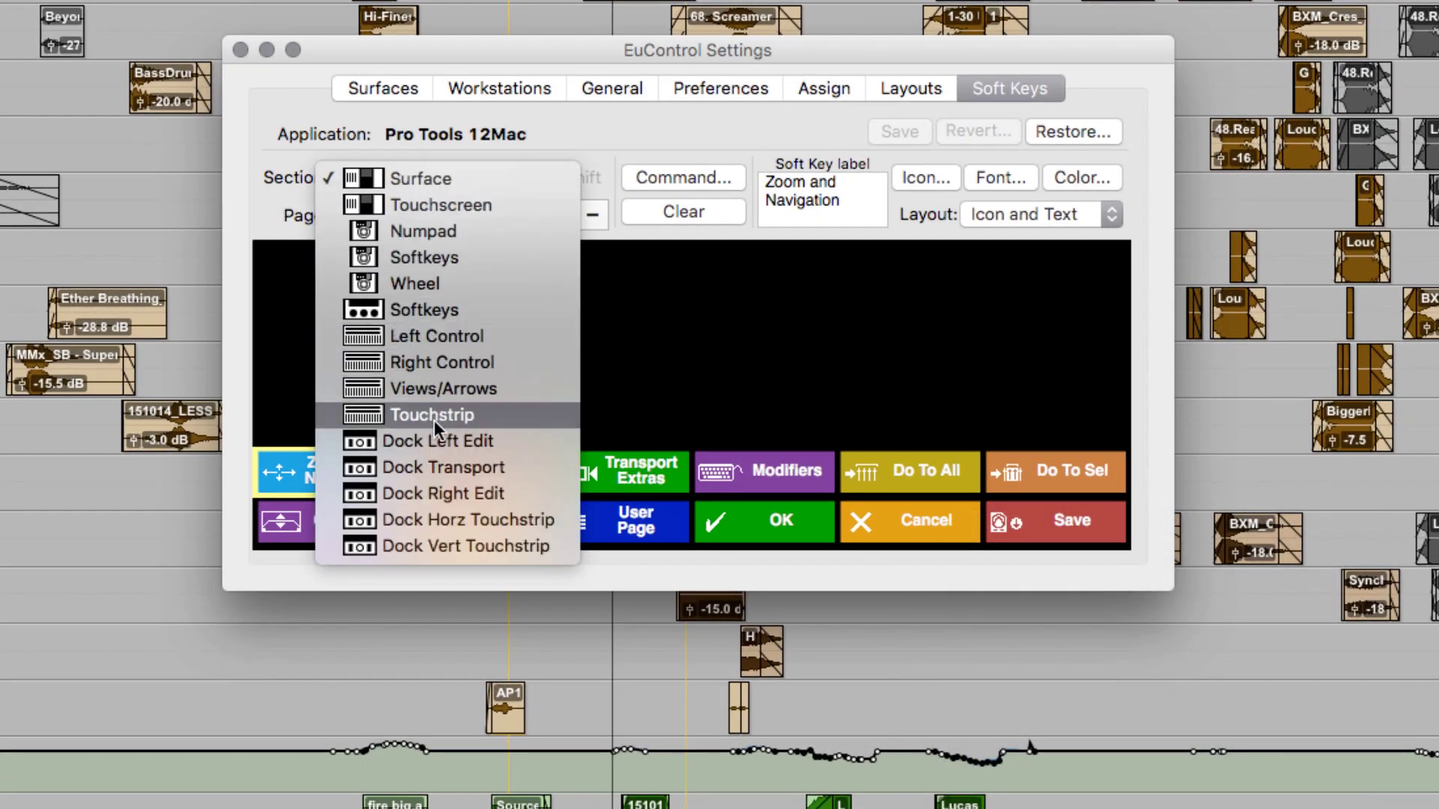
left_click(434, 519)
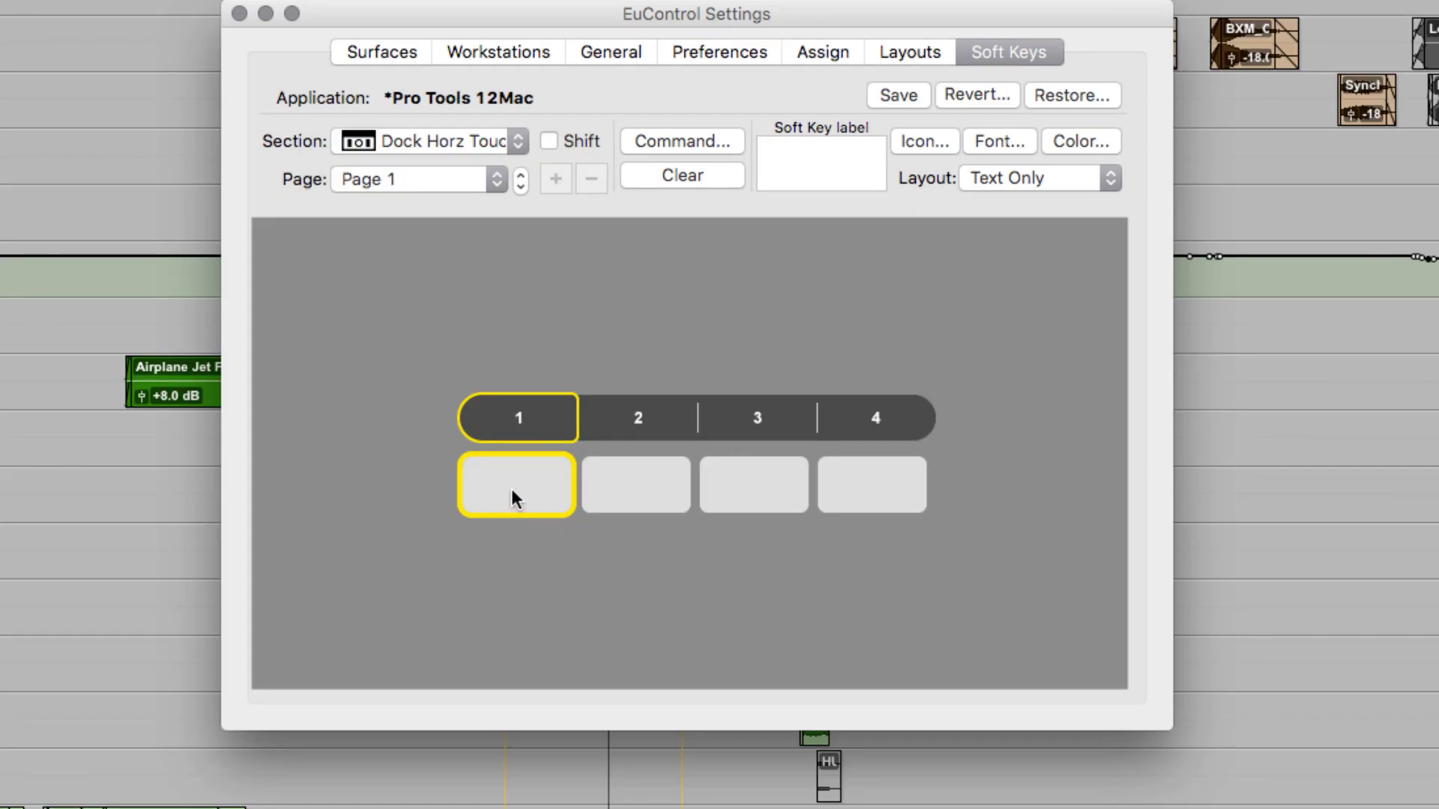
left_click(653, 141)
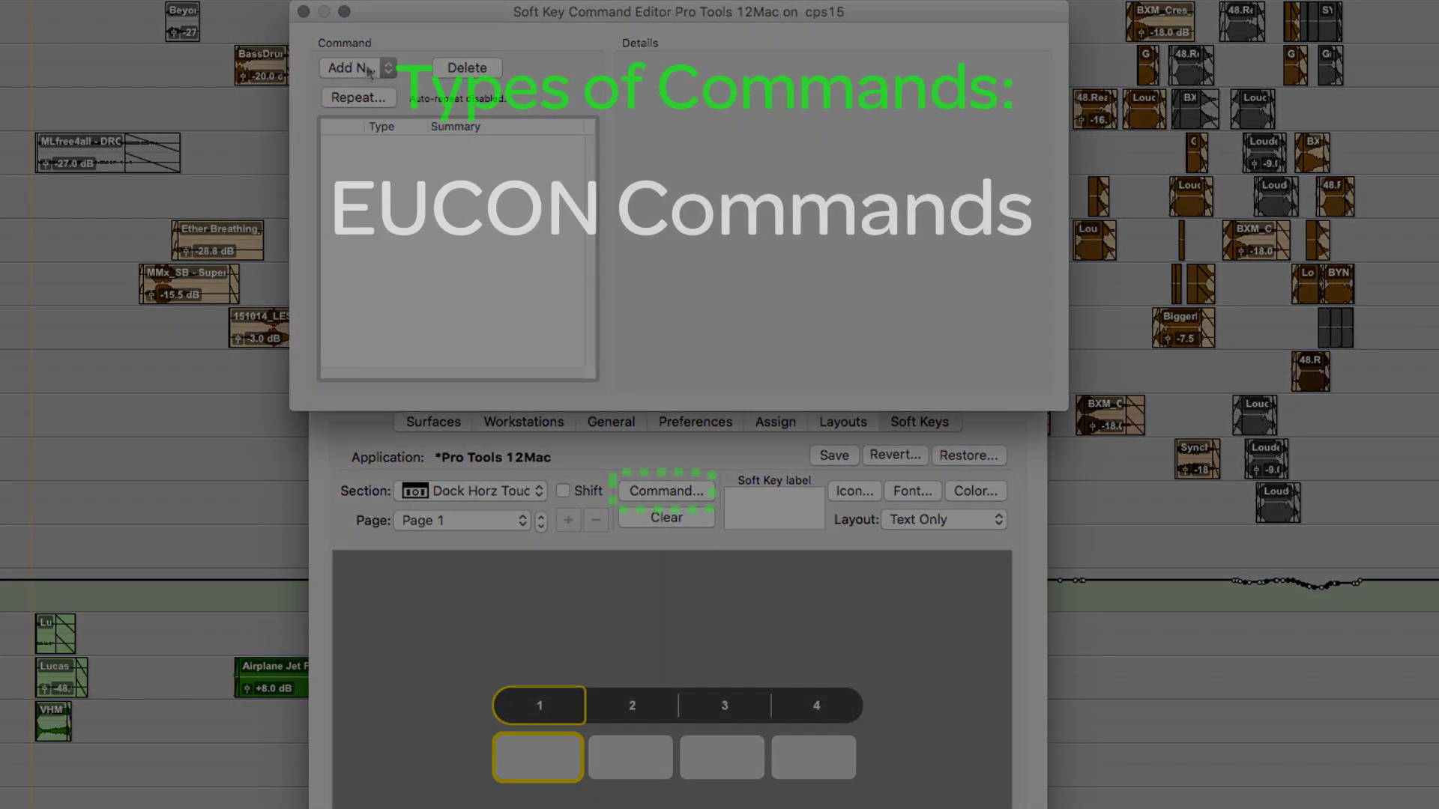
left_click(358, 68)
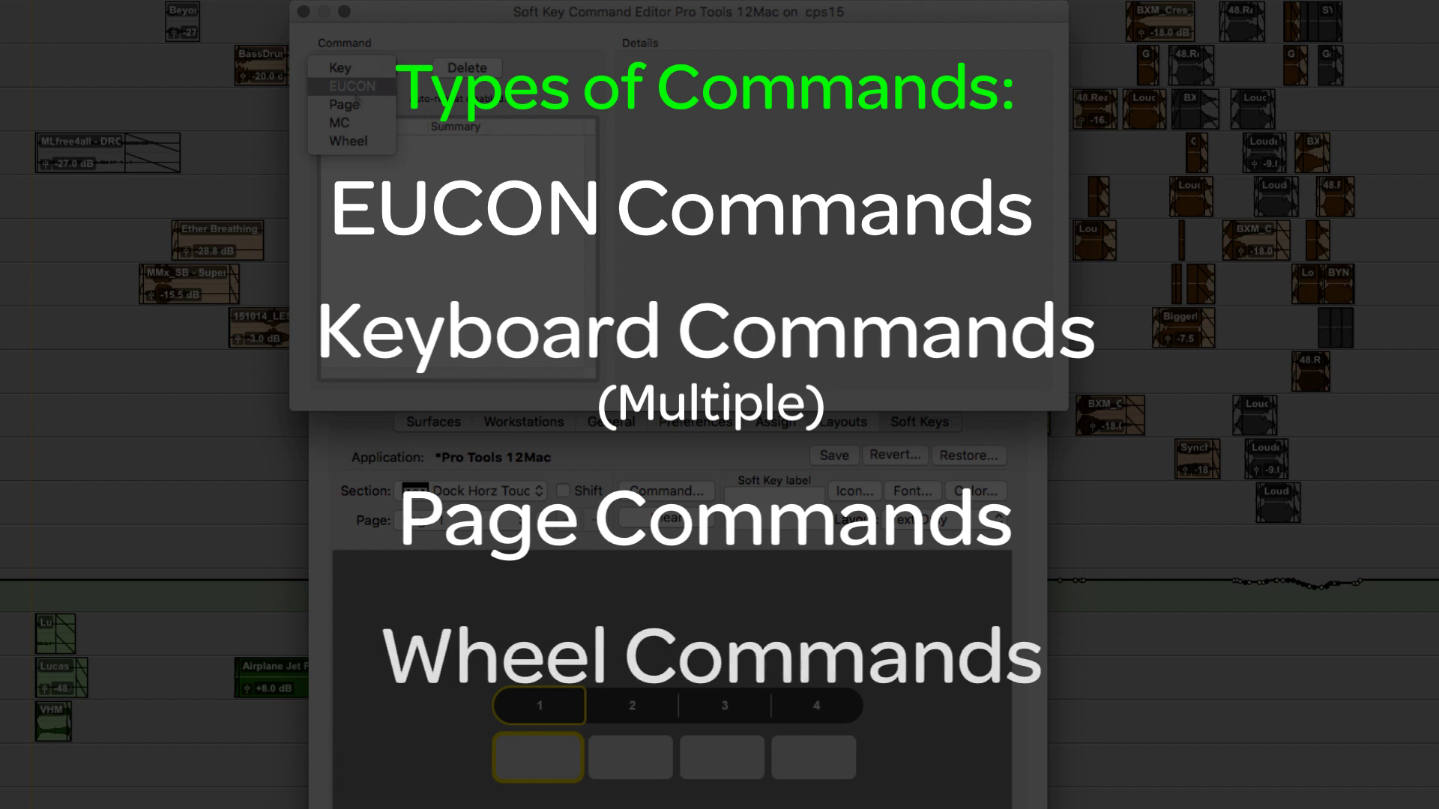
- Assign EUCON Window Menu > Mix/Edit Window Toggle to the key and label it 'Mix/Edit Window'
left_click(552, 403)
left_click(352, 67)
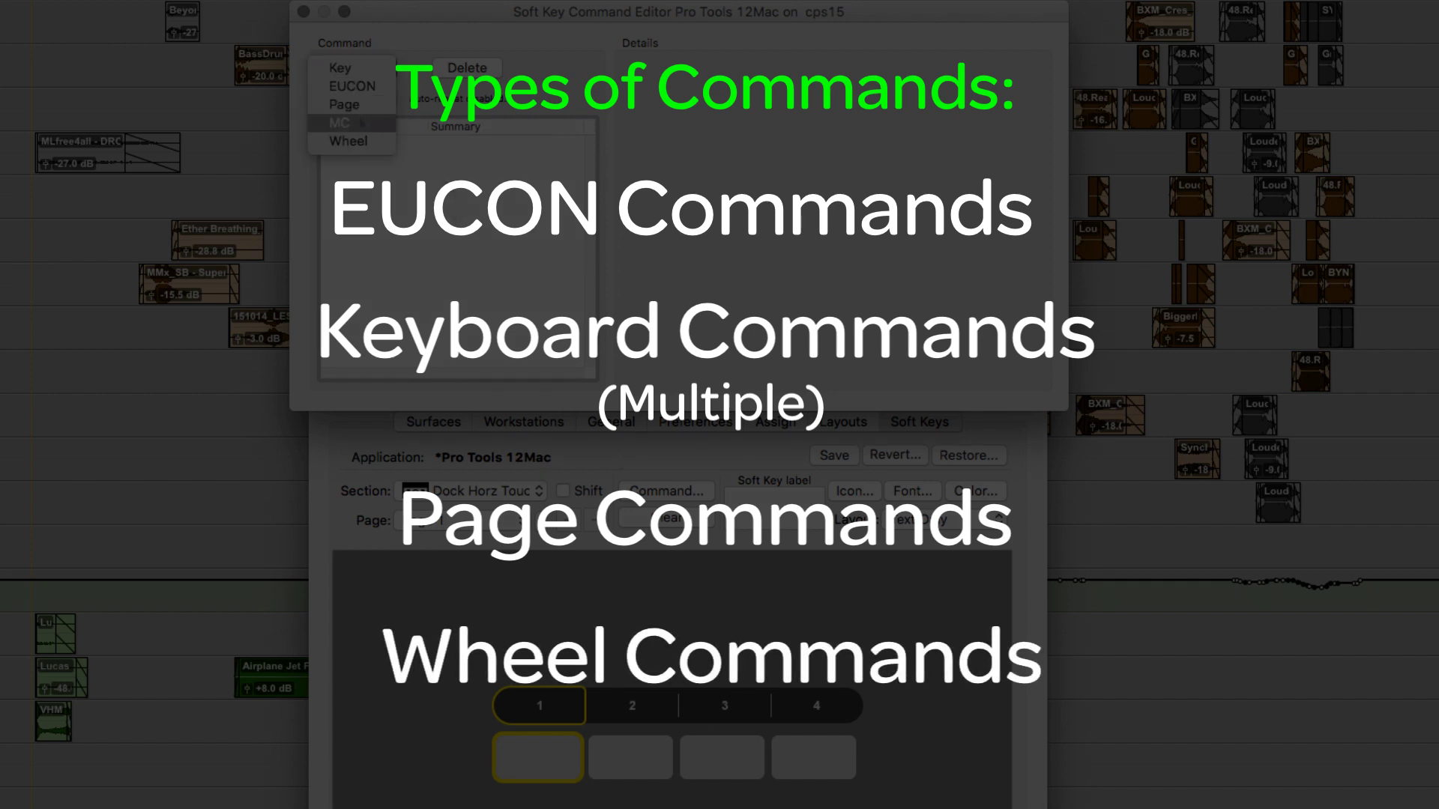
left_click(352, 85)
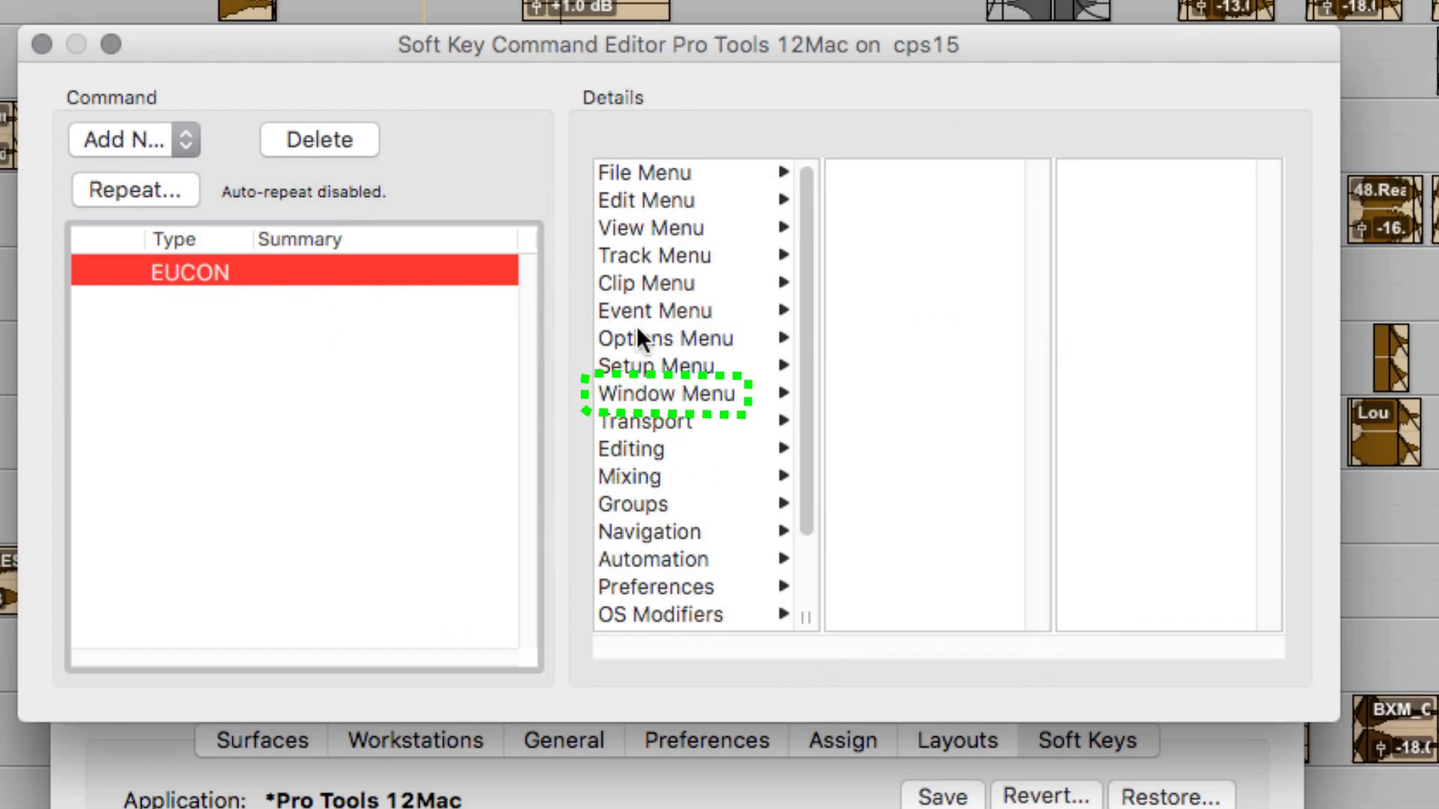
left_click(634, 388)
left_click(905, 336)
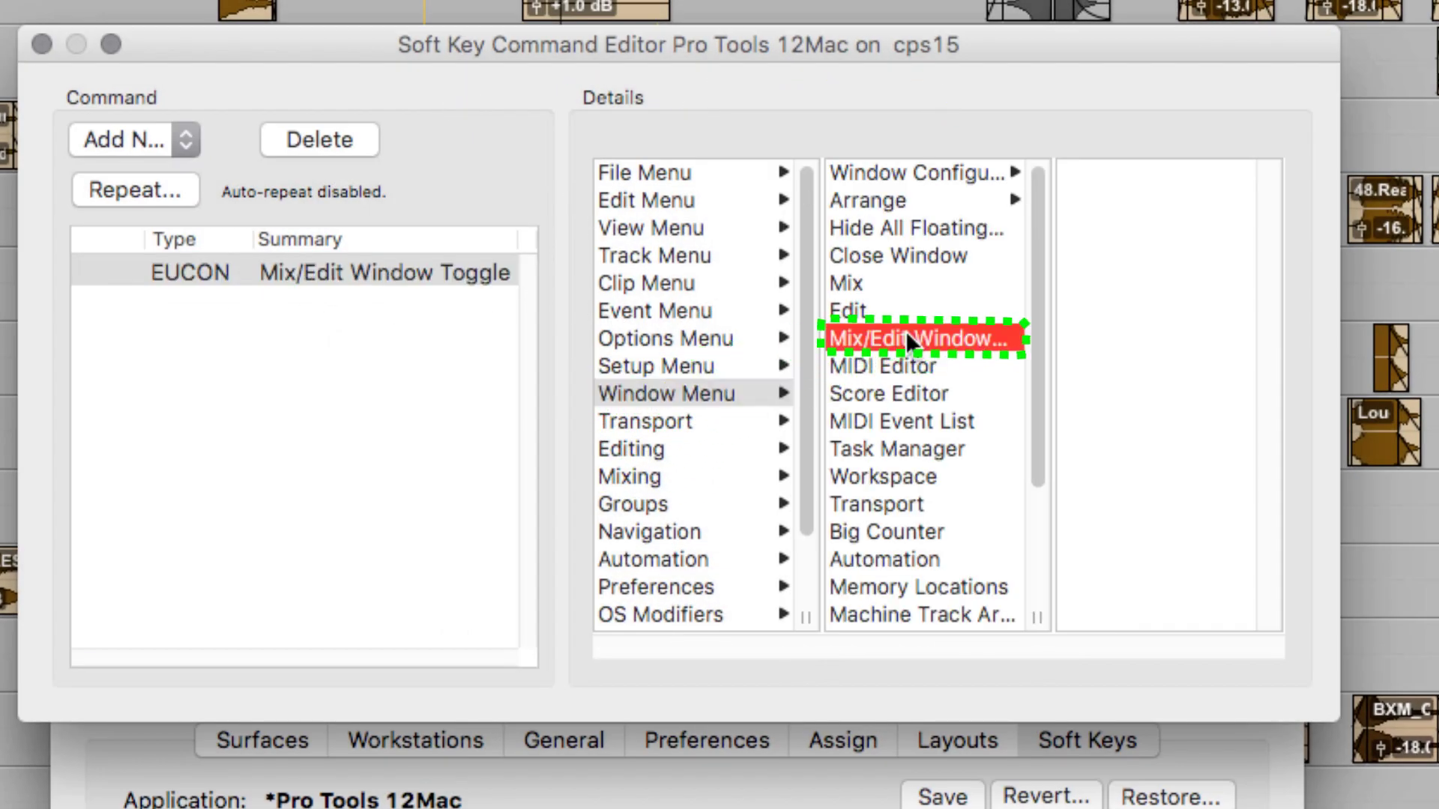
left_click(42, 44)
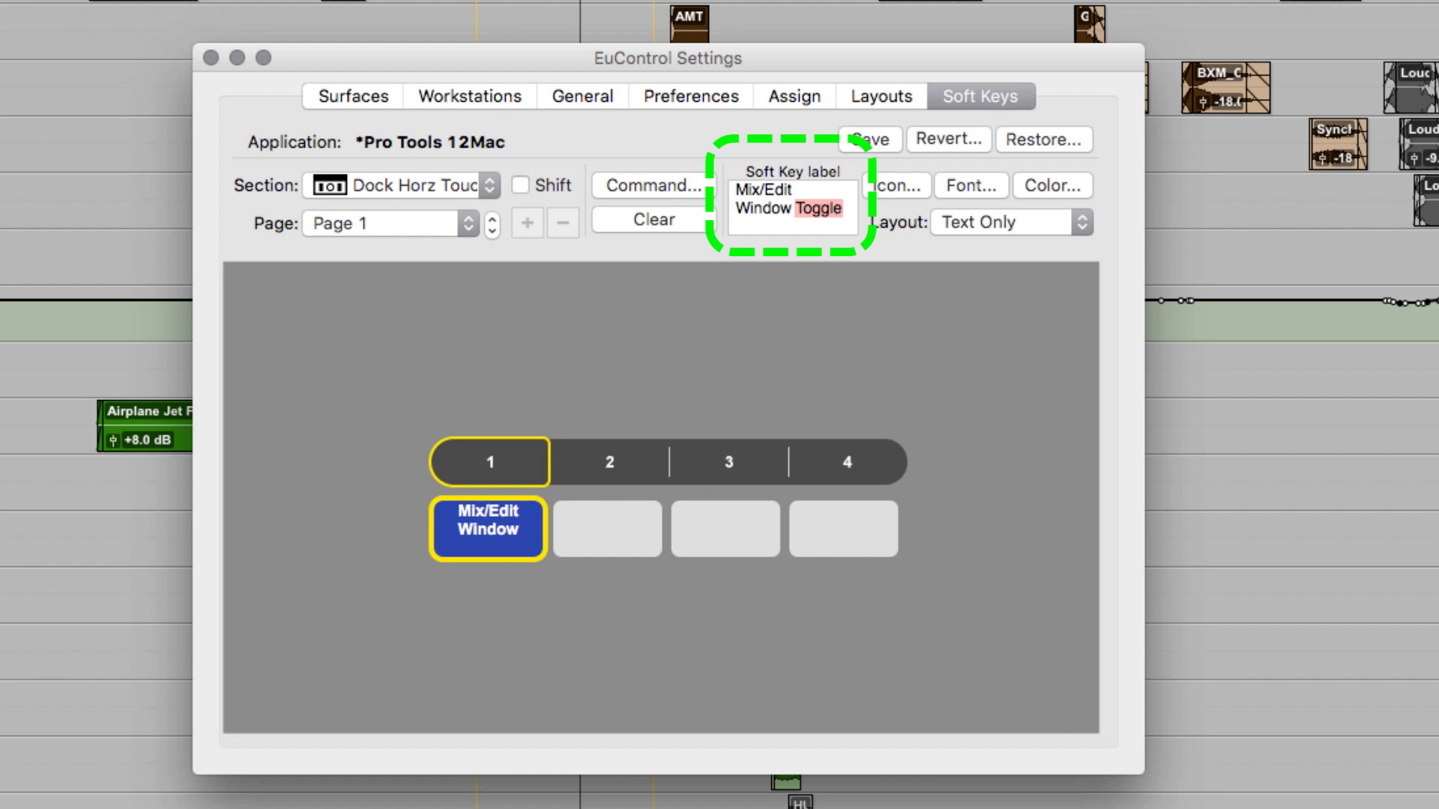
key("BackSpace")
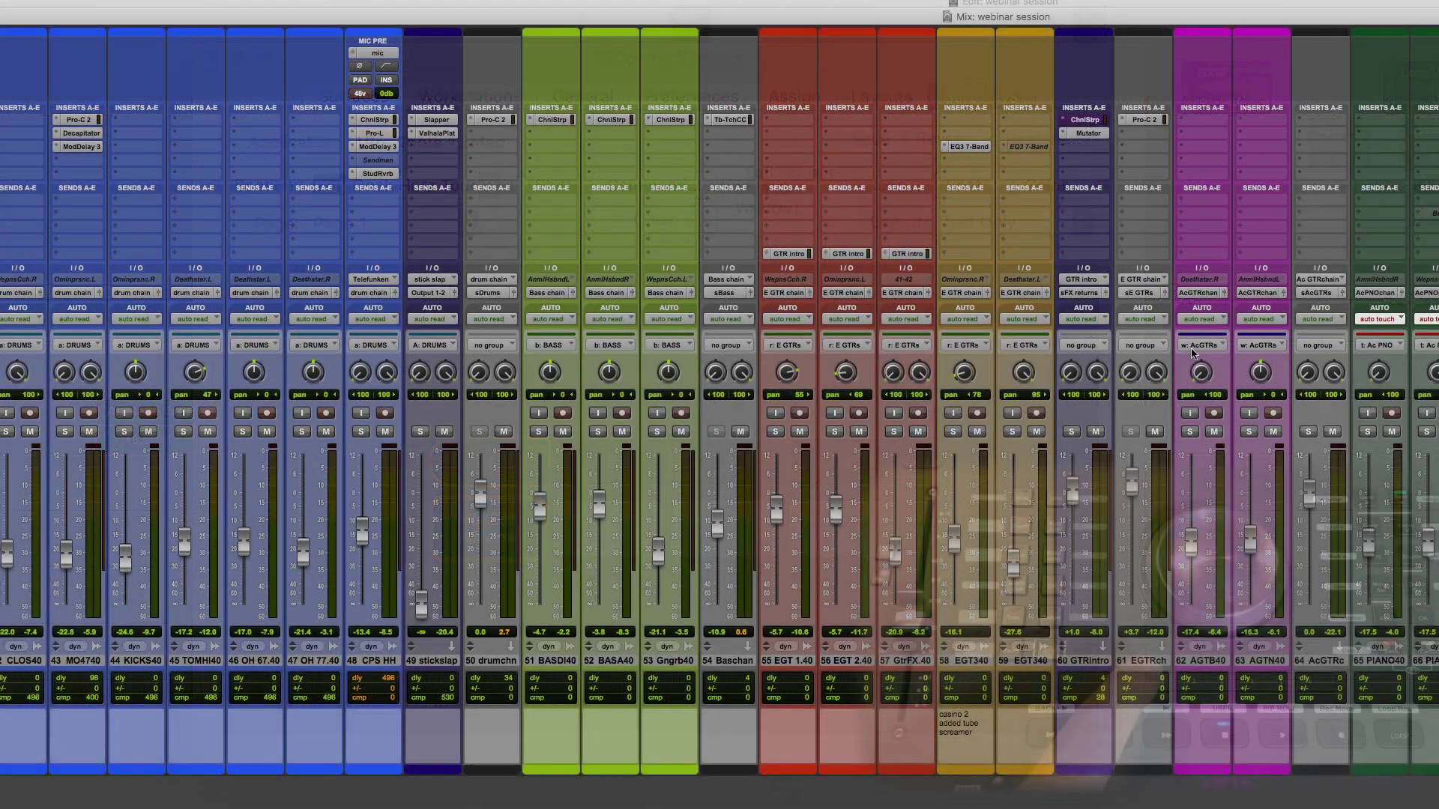
- Test Mix/Edit toggling three times, then save the Dock Horz Touchstrip soft key assignments
key("super+equal")
key("super+equal")
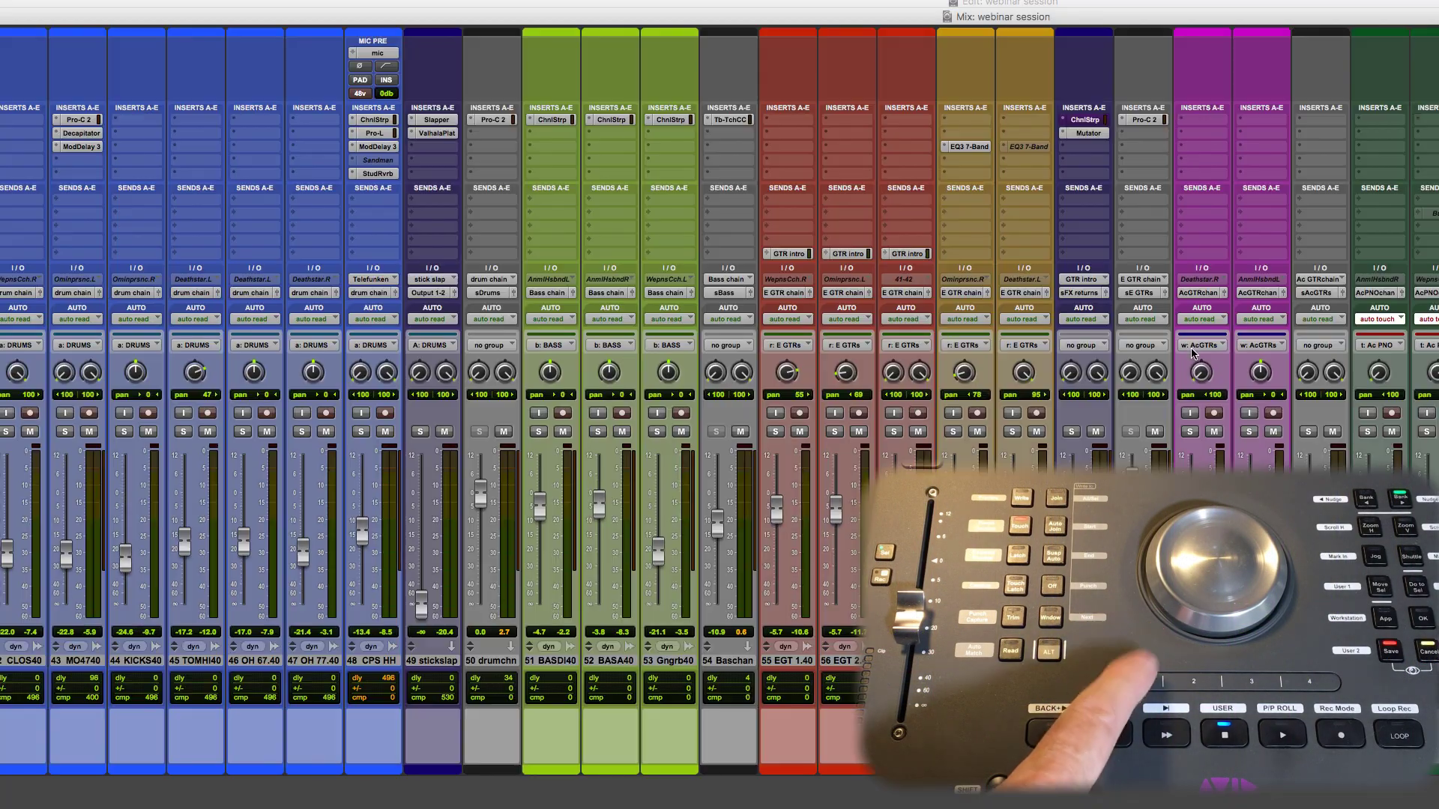
key("super+equal")
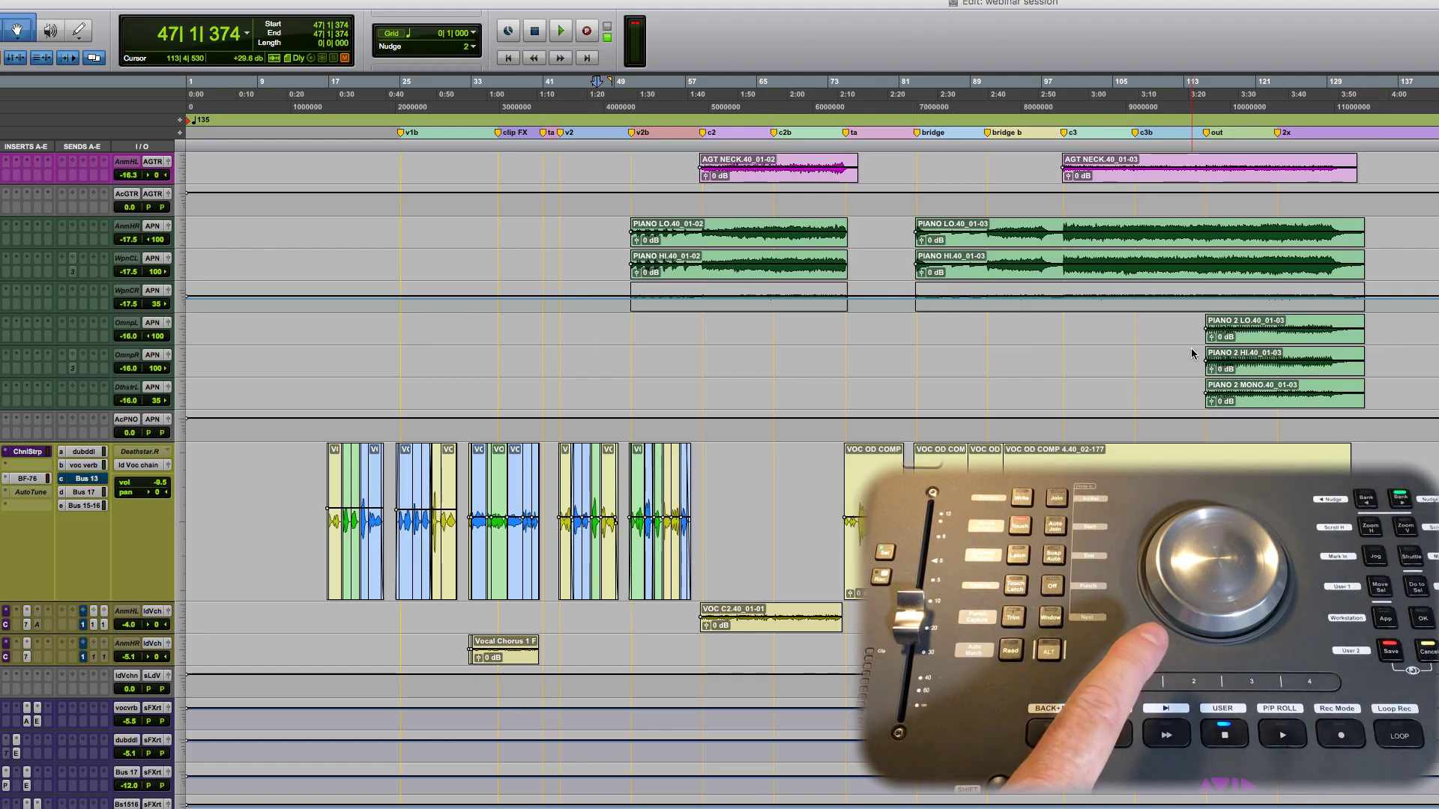
key("super+equal")
key("super+equal")
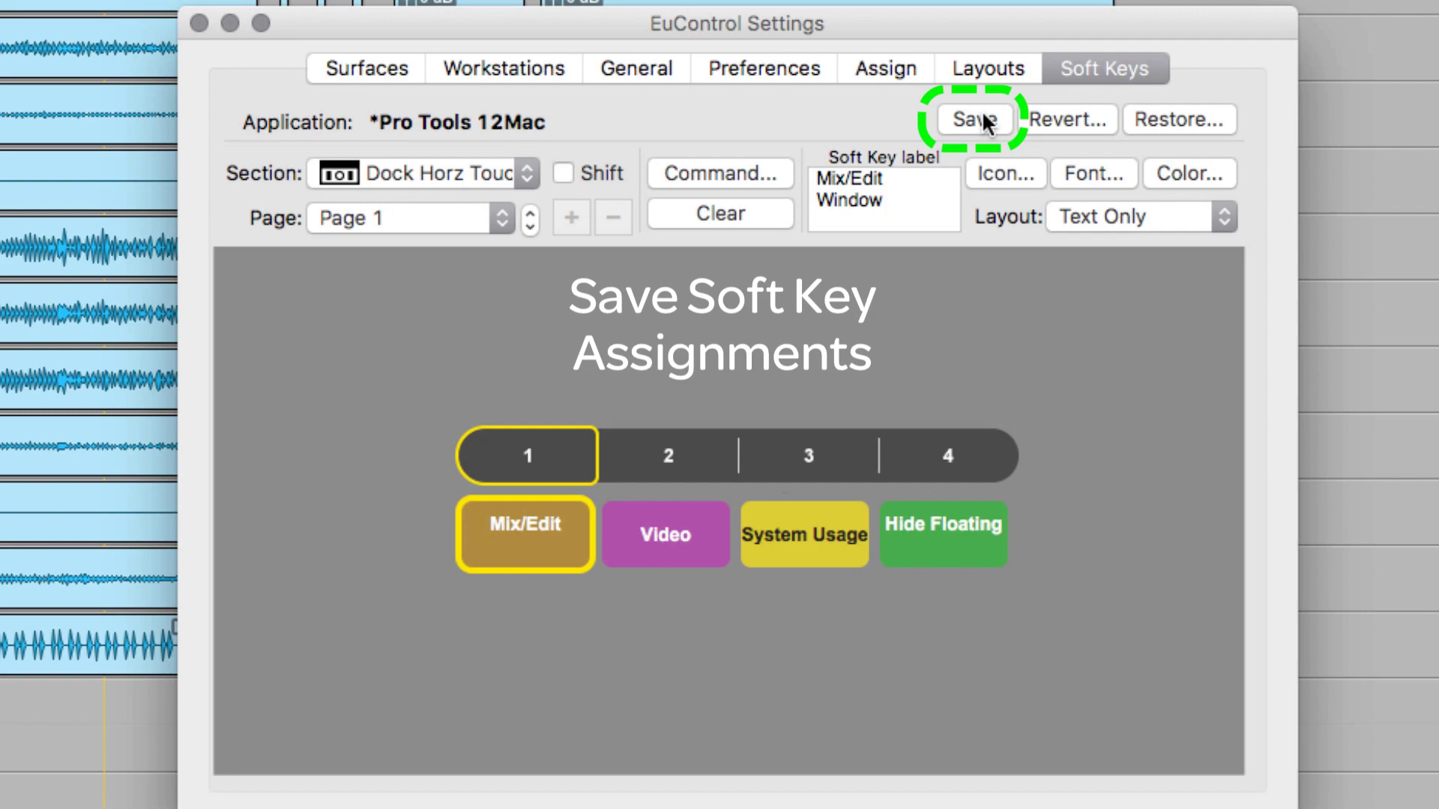
left_click(975, 120)
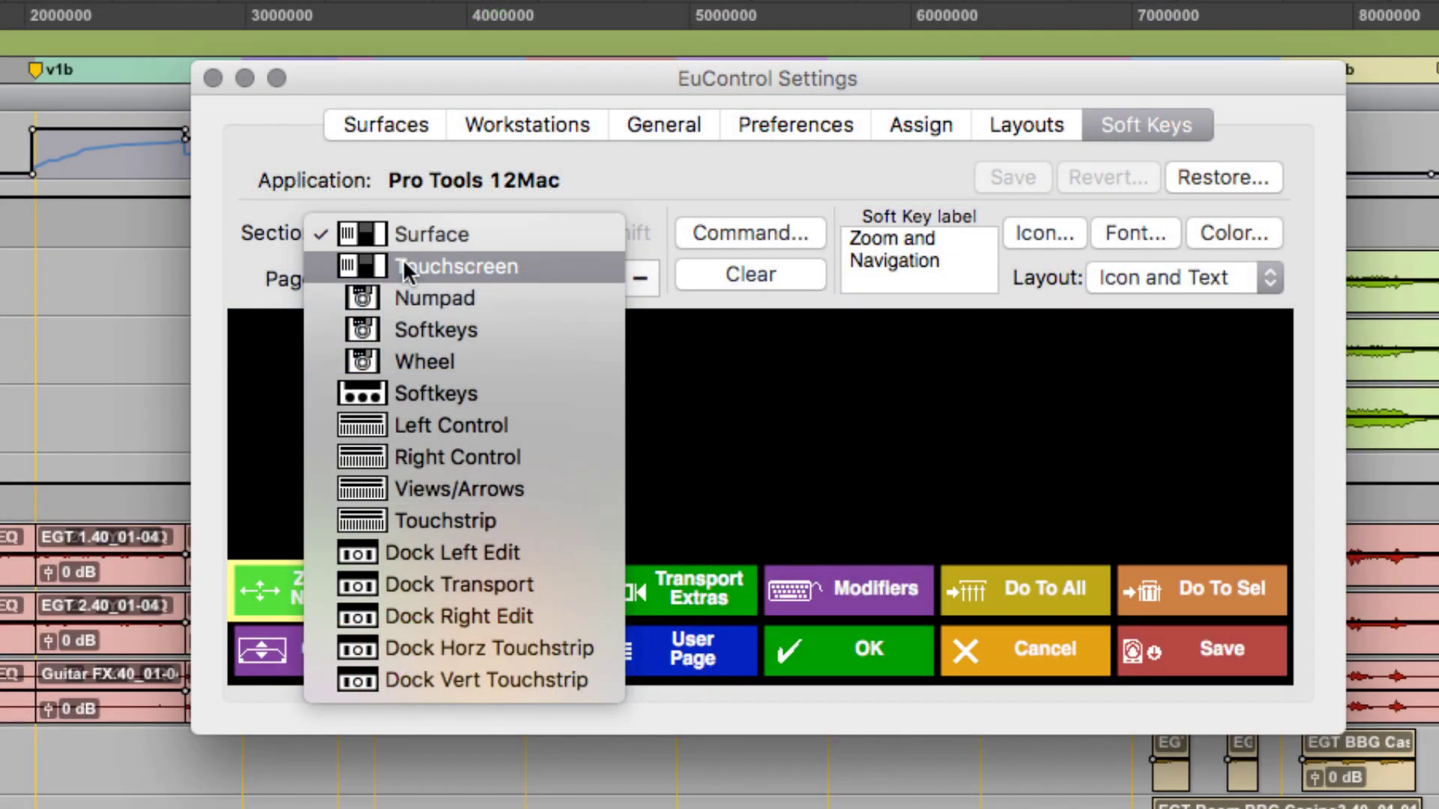
- Show the Touchscreen soft keys on page 148
left_click(403, 258)
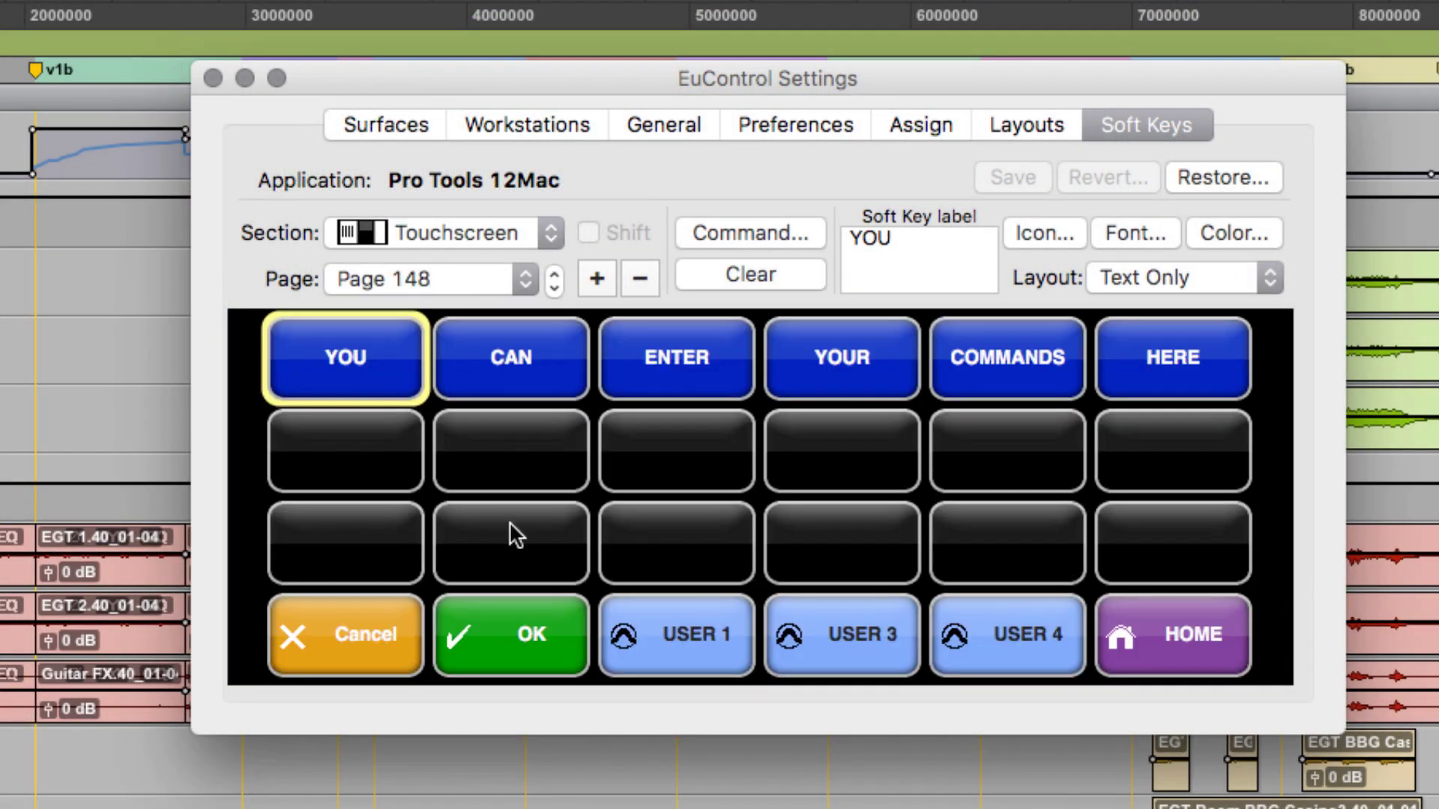
left_click(447, 281)
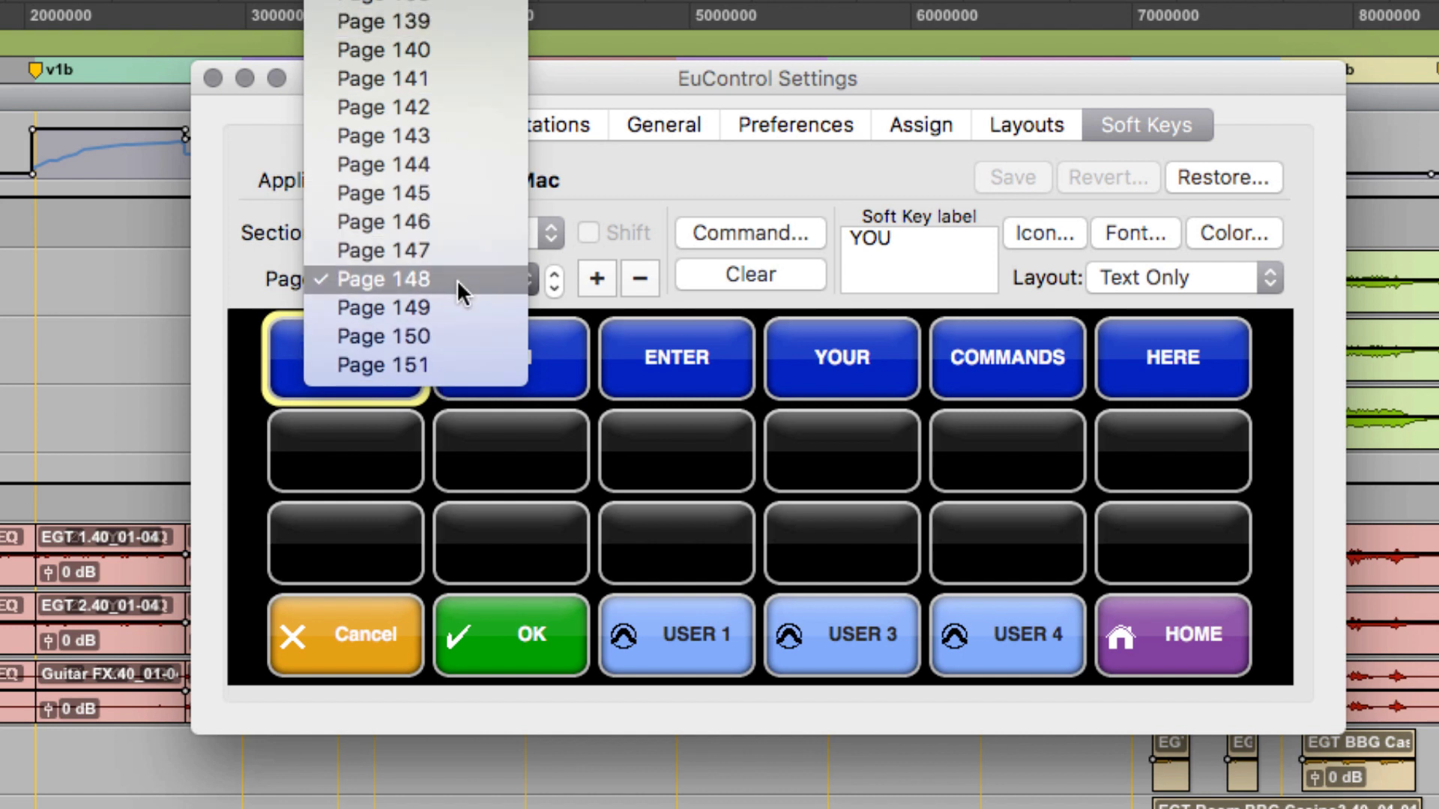
left_click(456, 279)
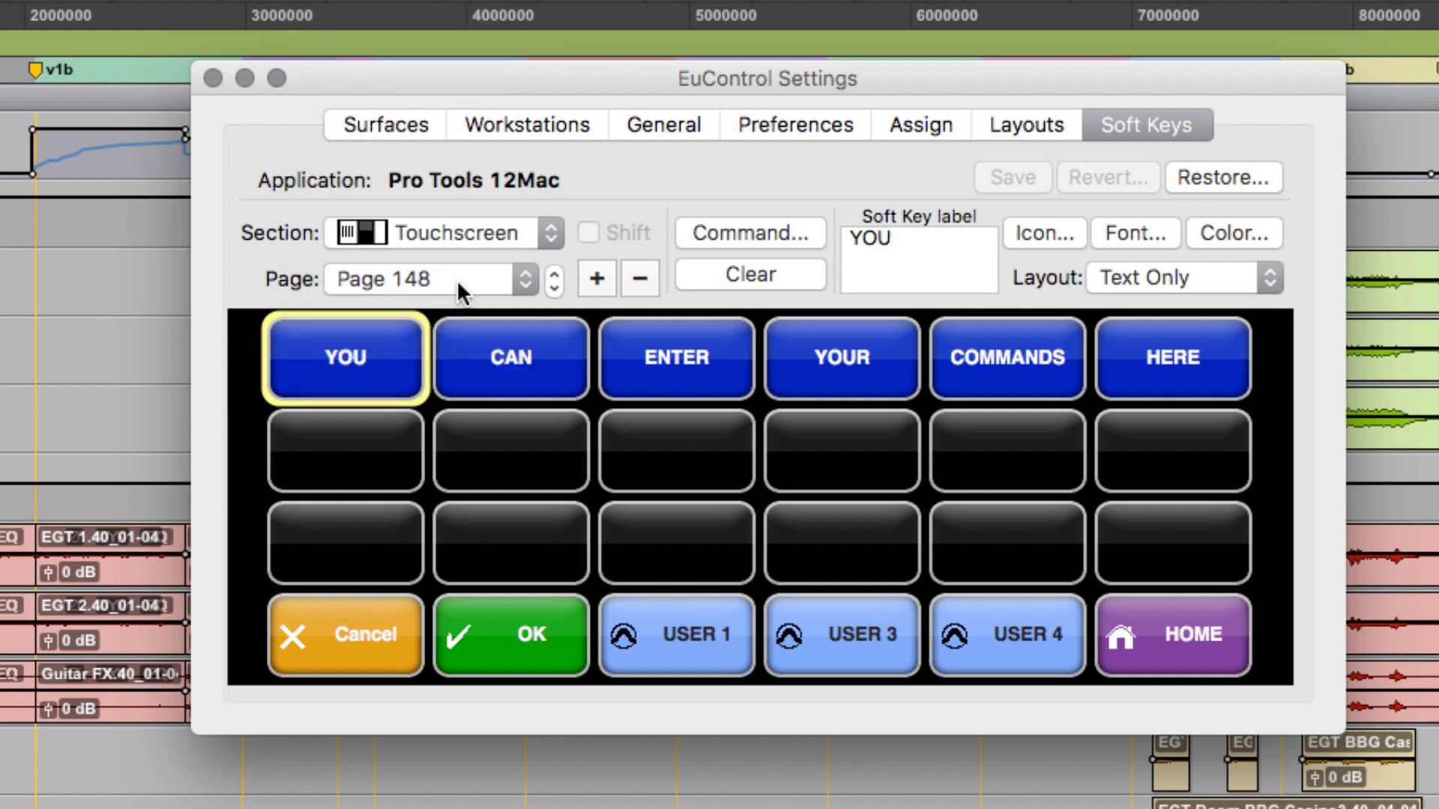
- Clear the YOU, CAN, ENTER and YOUR keys, then select the first touchscreen key
left_click(726, 264)
left_click(532, 336)
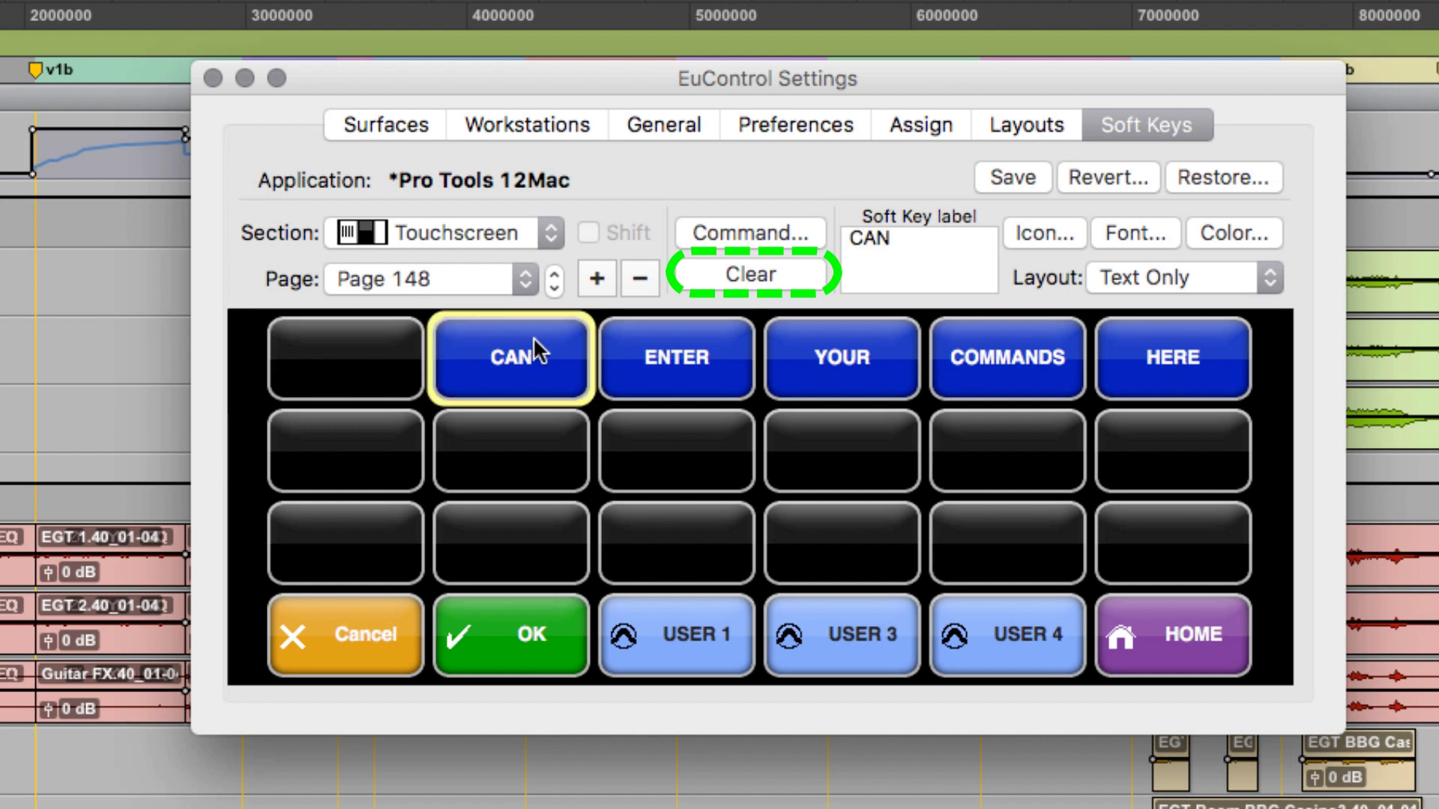
left_click(726, 279)
left_click(681, 372)
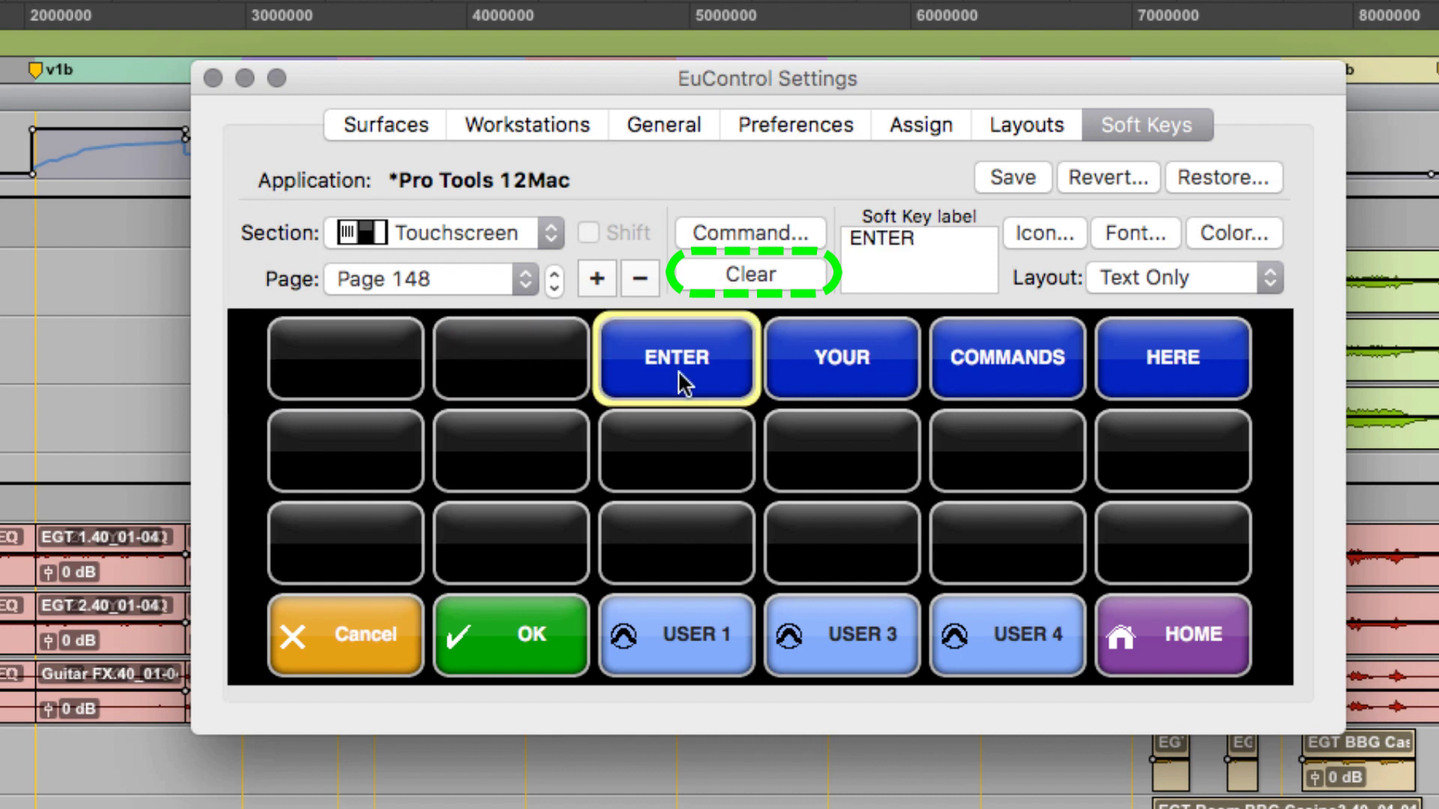
left_click(724, 279)
left_click(802, 339)
left_click(771, 274)
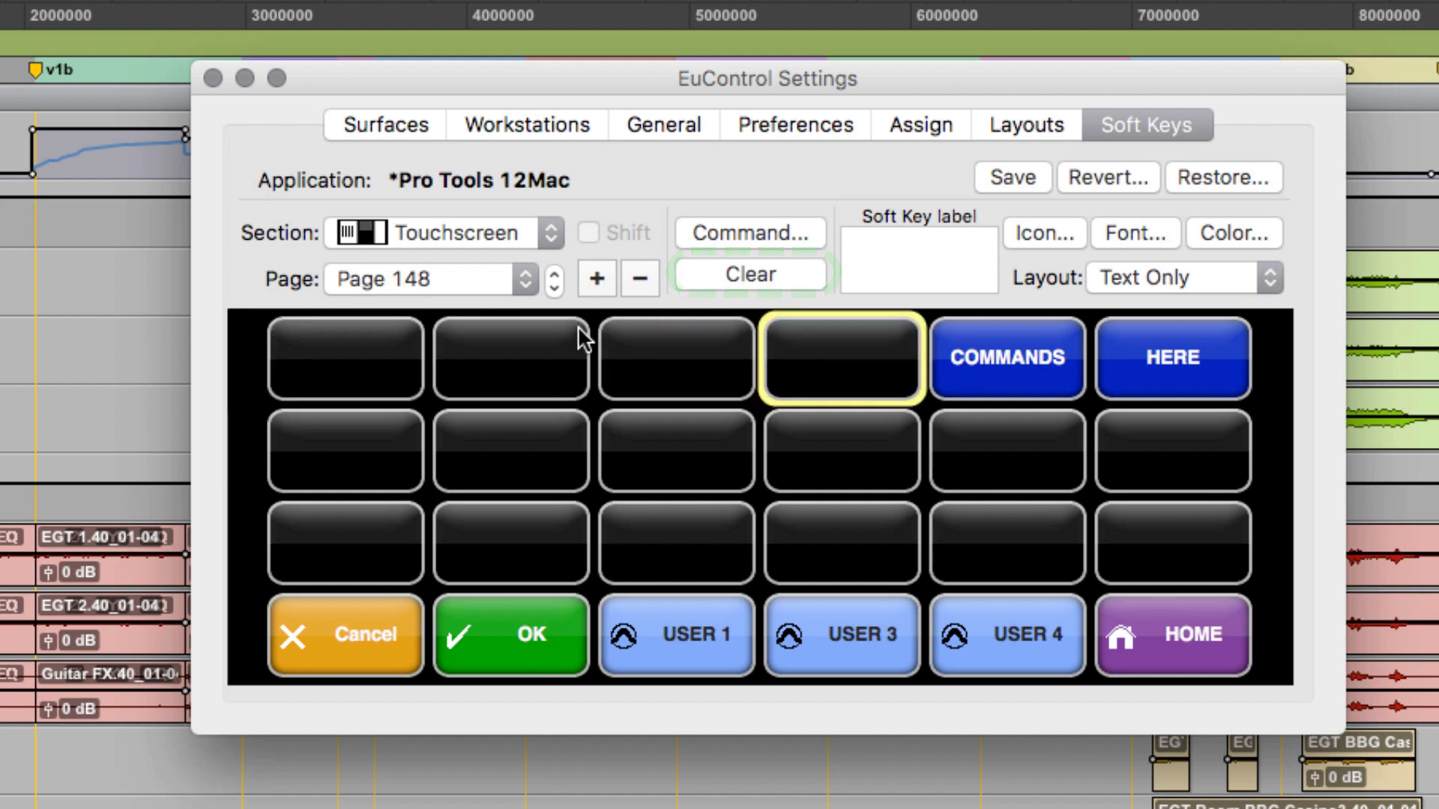
left_click(375, 380)
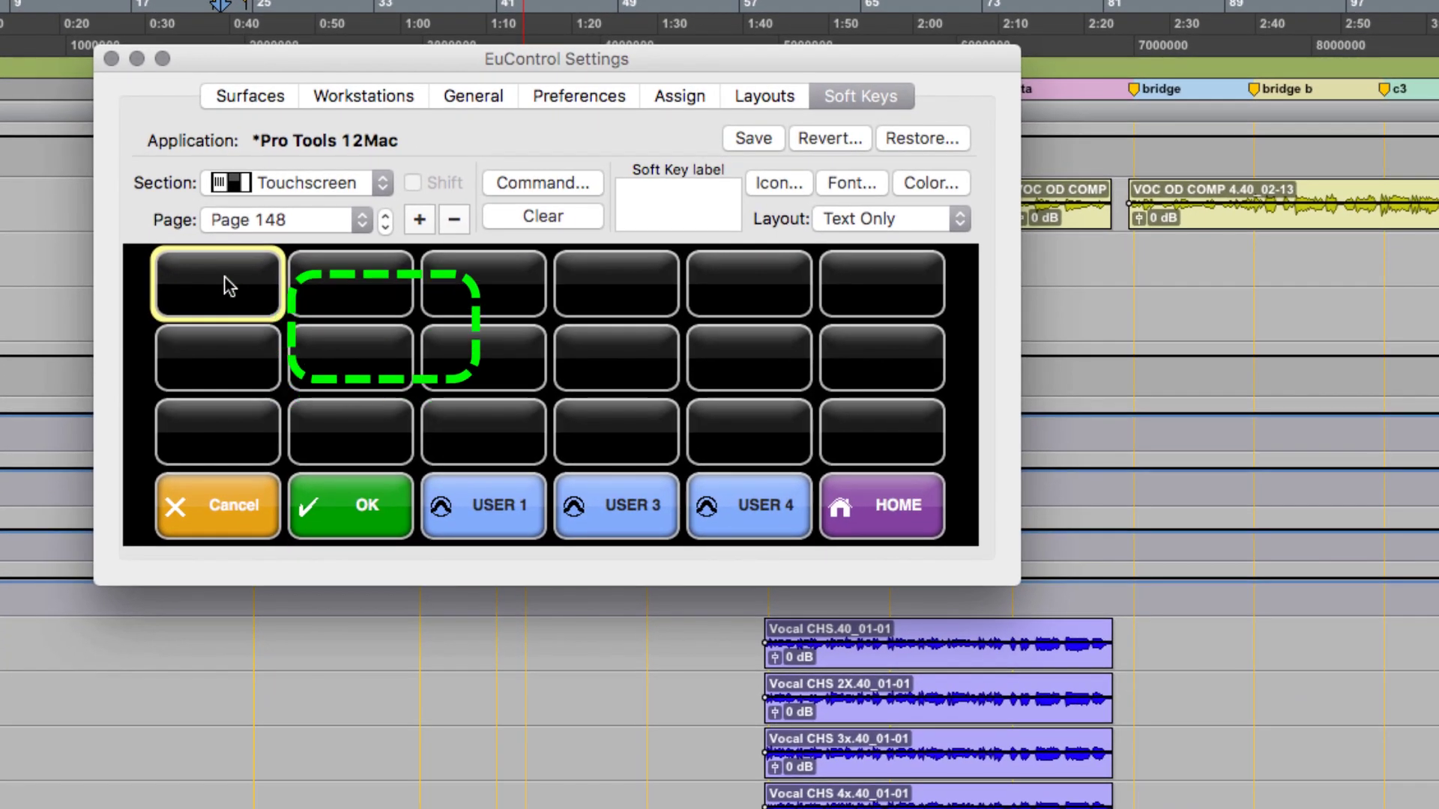
- Add a Shift+Cmd+N keystroke as the first macro step on the first key
left_click(519, 178)
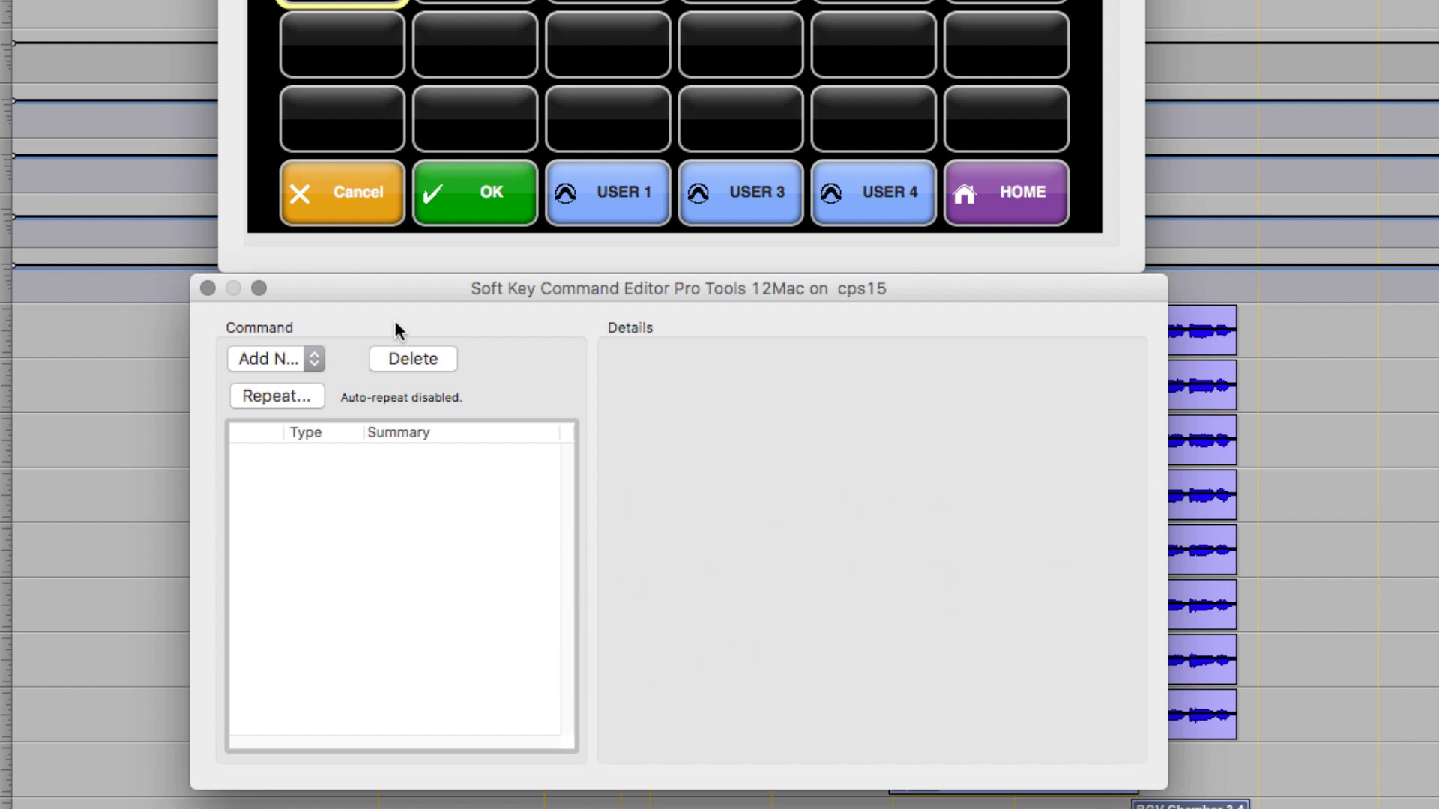
key("shift+super+n")
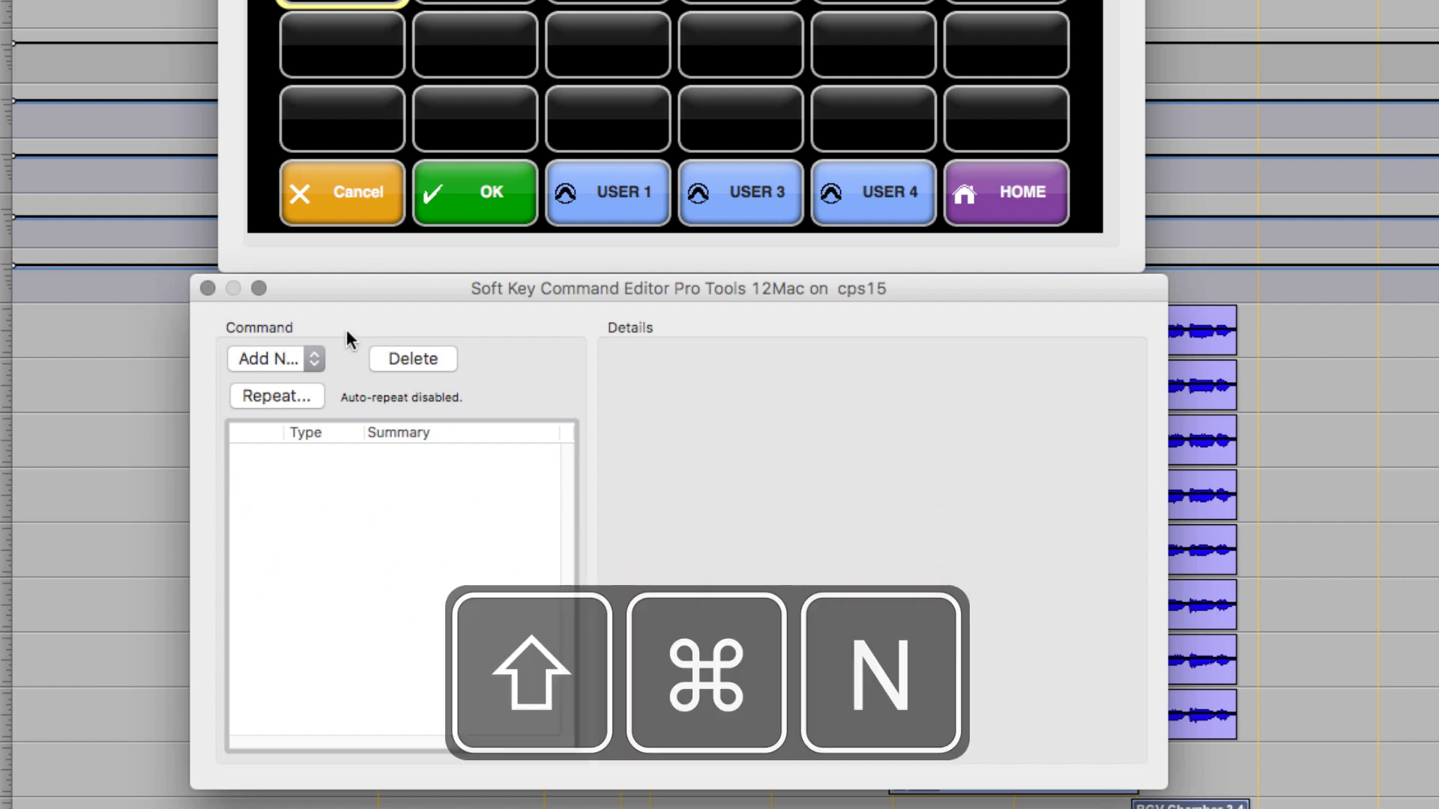
left_click(298, 358)
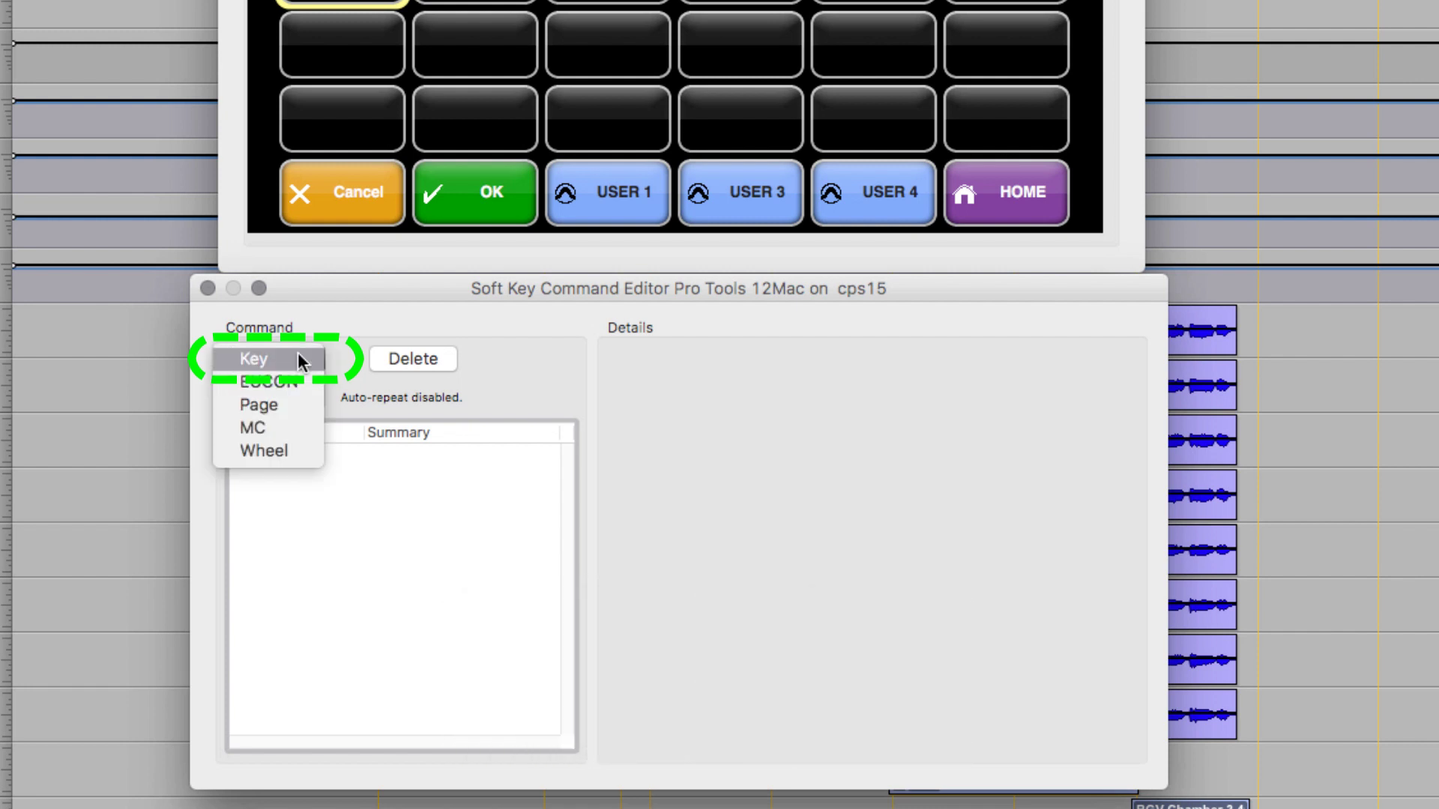
left_click(296, 358)
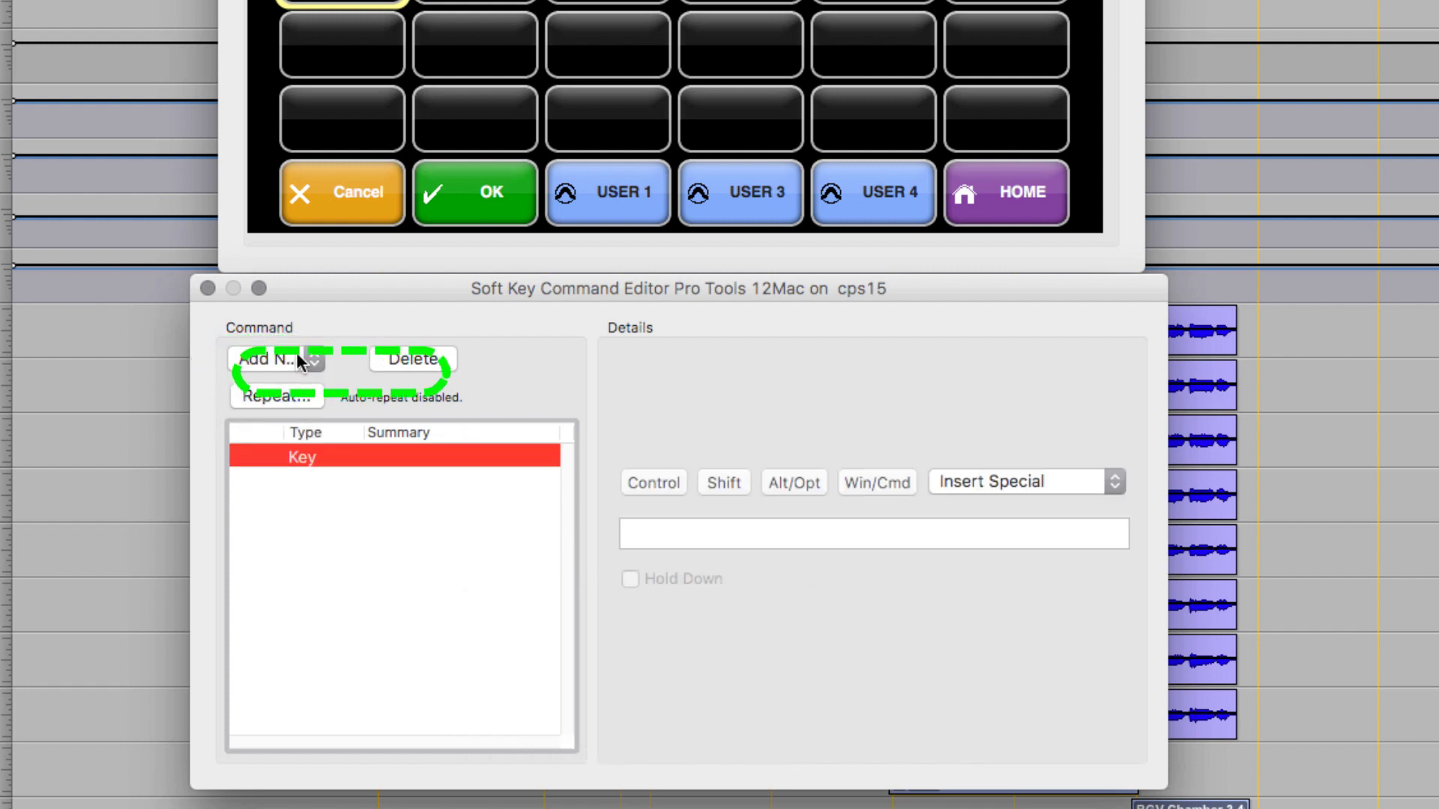
left_click(717, 486)
left_click(877, 483)
left_click(856, 534)
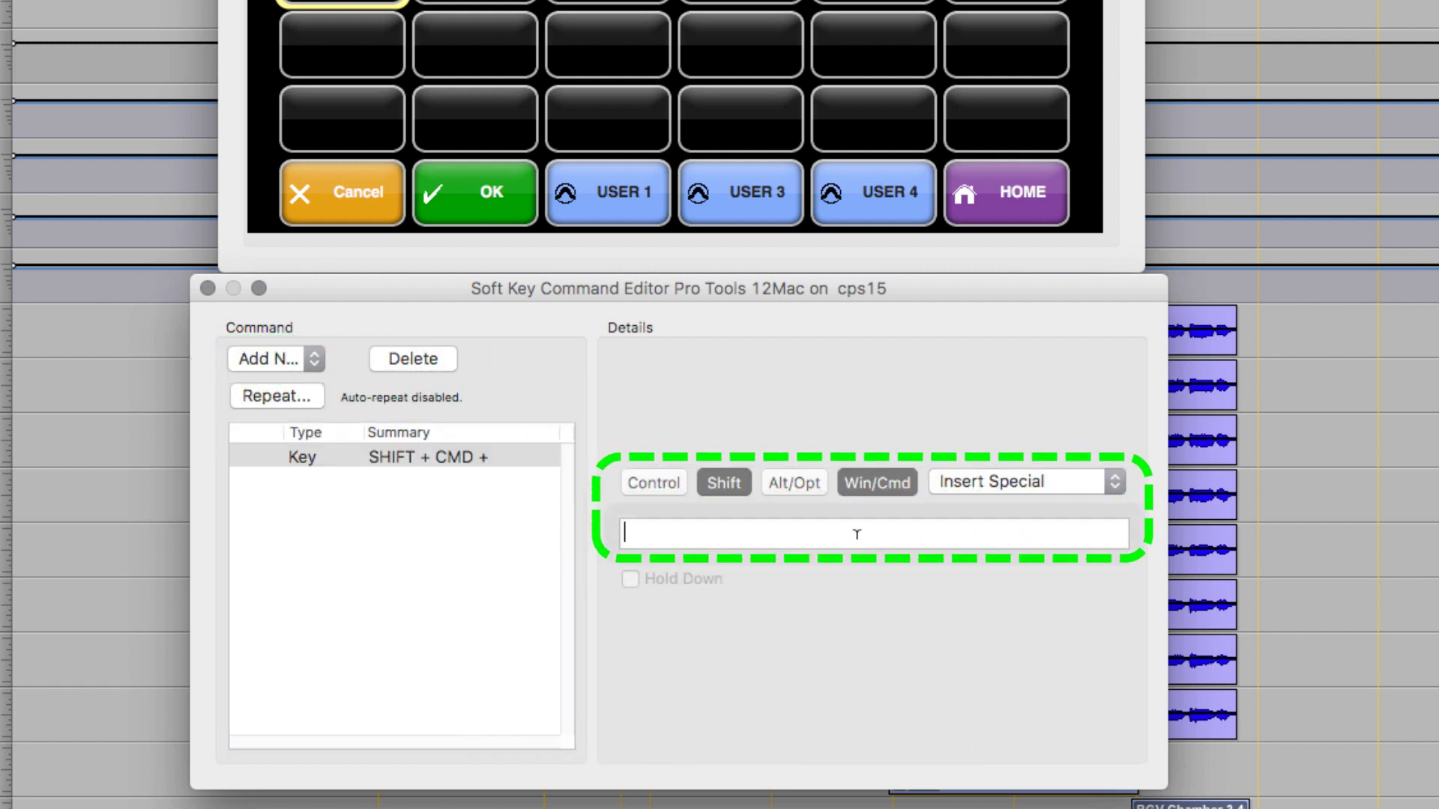
type("n")
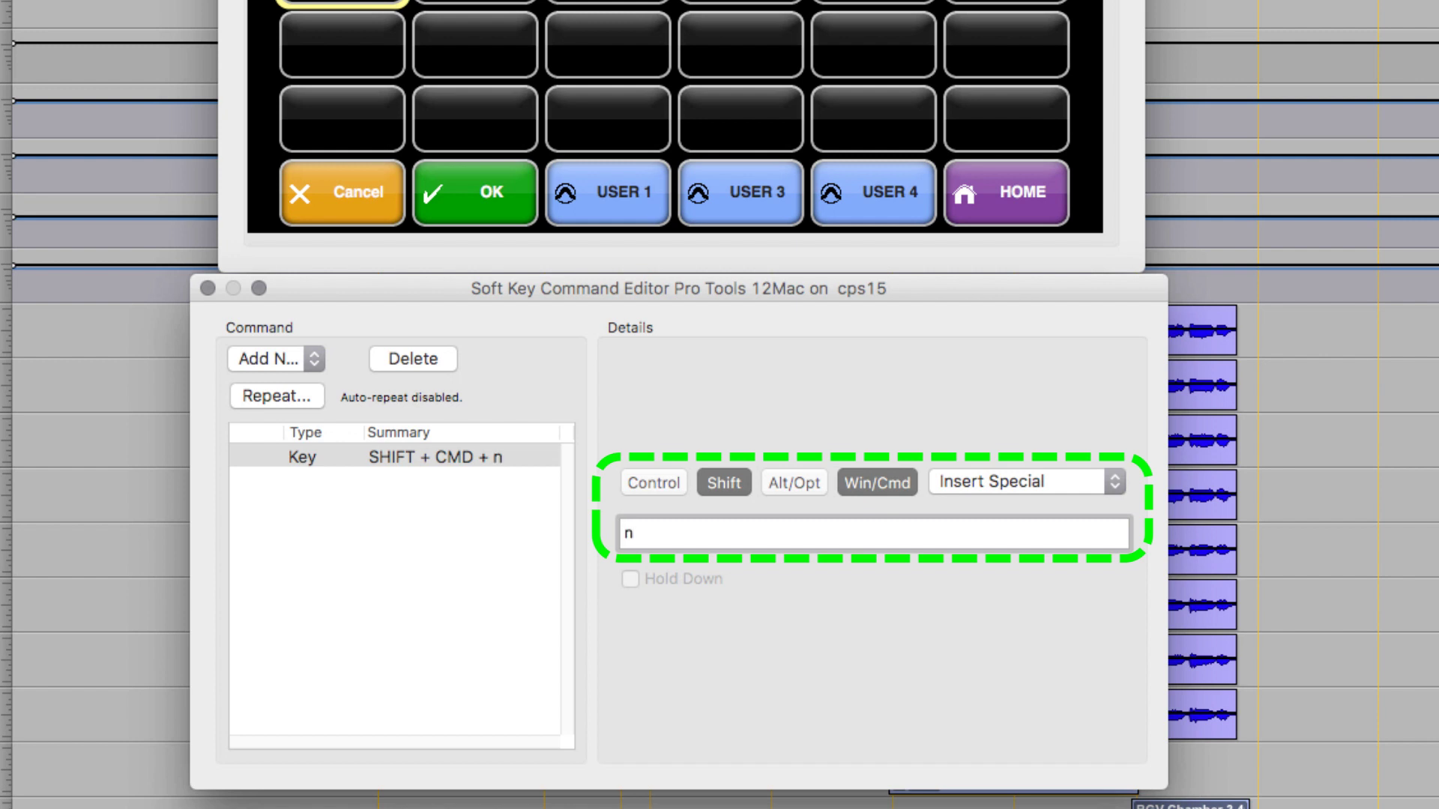
- Add a second keystroke step that types 10
left_click(284, 360)
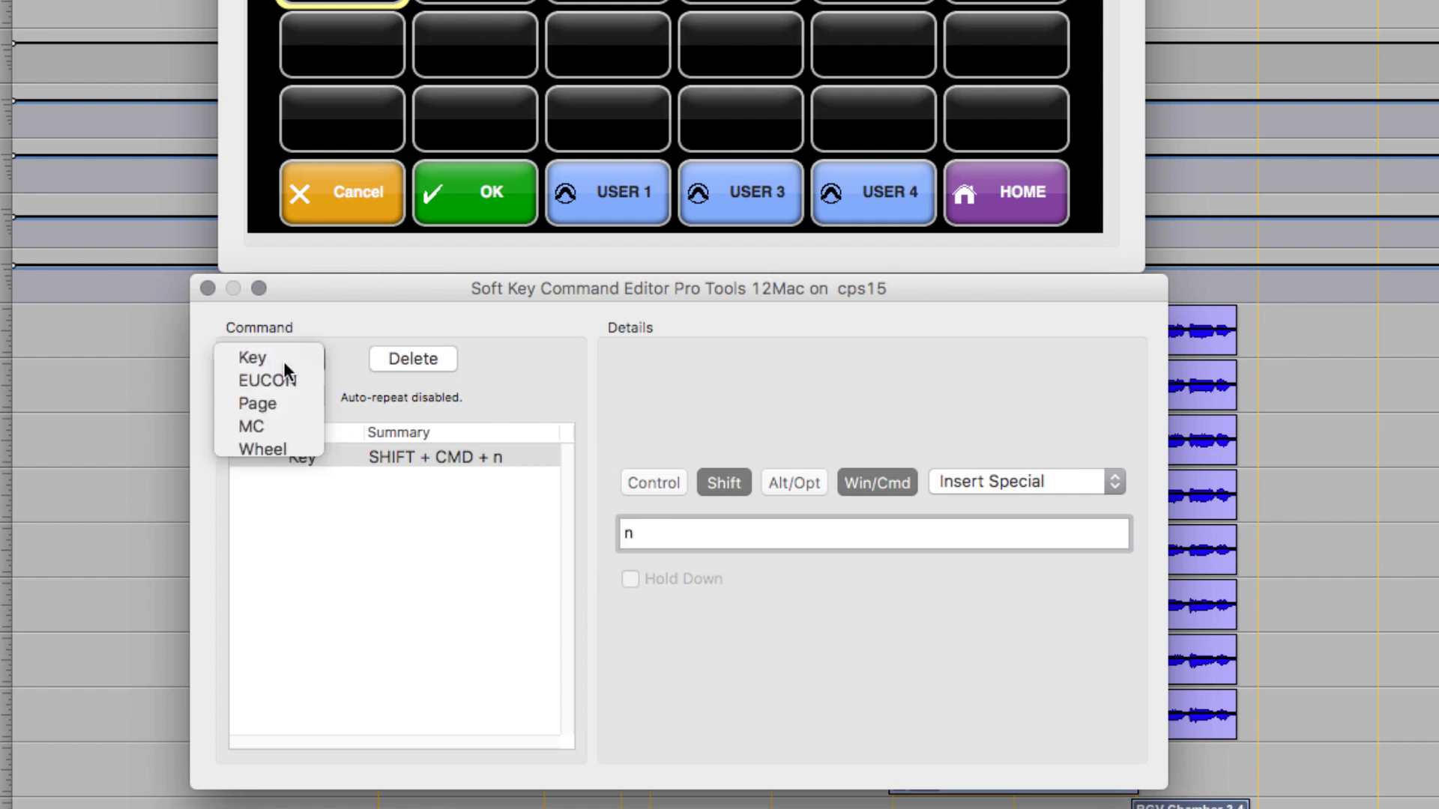
left_click(283, 359)
left_click(698, 538)
type("10")
- Add a Control+Cmd+Down Arrow keystroke step
left_click(273, 346)
left_click(273, 349)
left_click(651, 484)
left_click(851, 482)
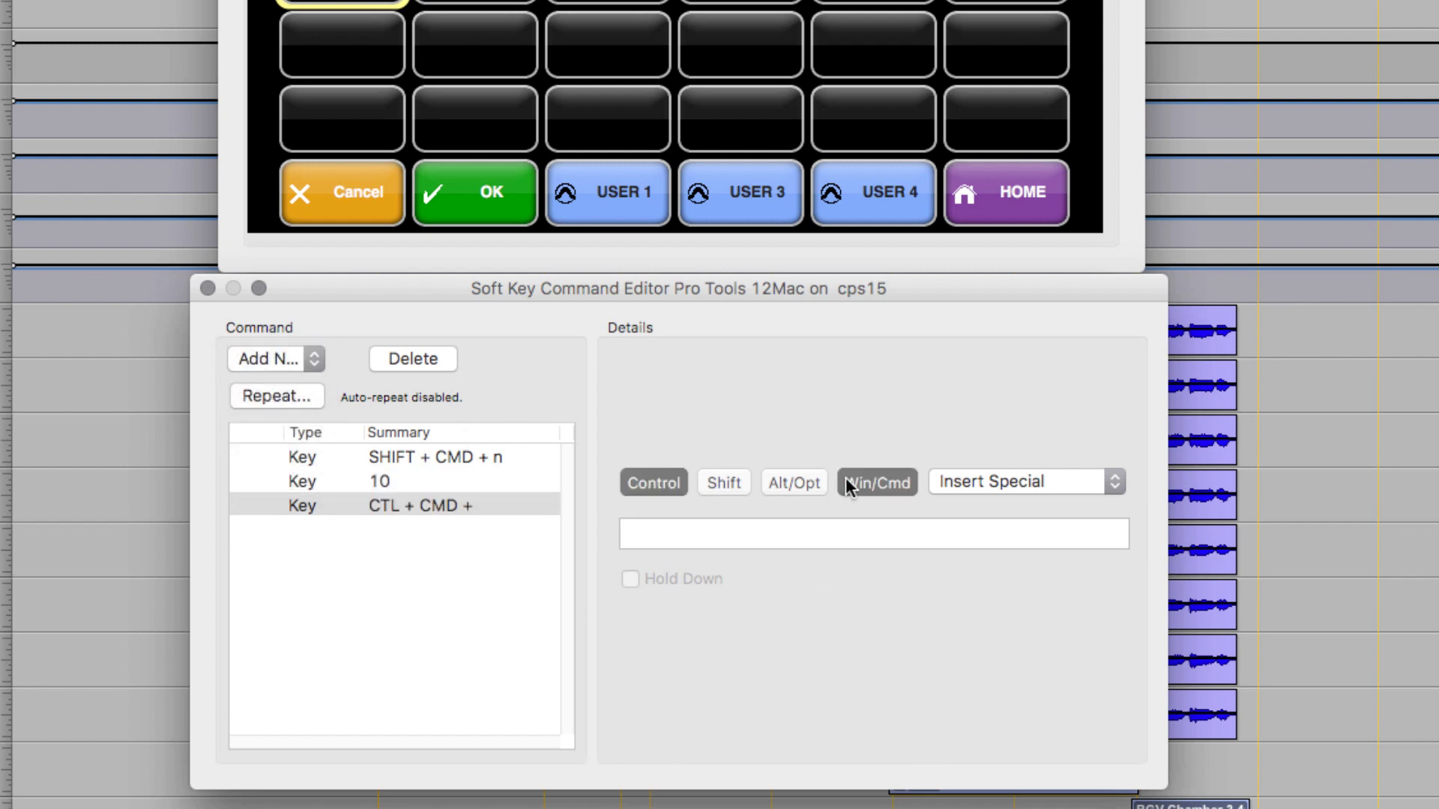
left_click(965, 479)
left_click(978, 597)
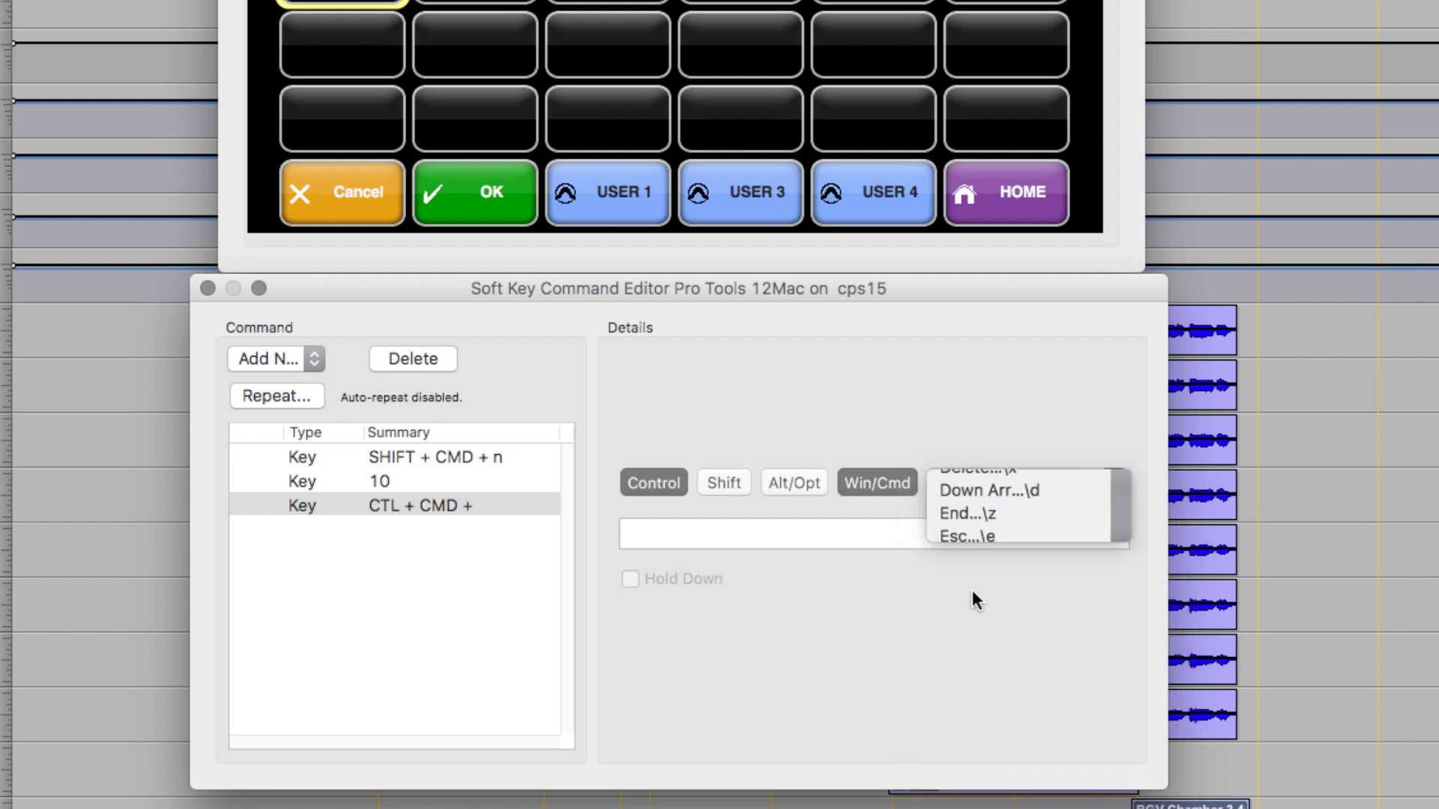
key("ctrl+super+Down")
- Add two more Control+Cmd+Down Arrow keystroke steps
left_click(294, 358)
left_click(294, 358)
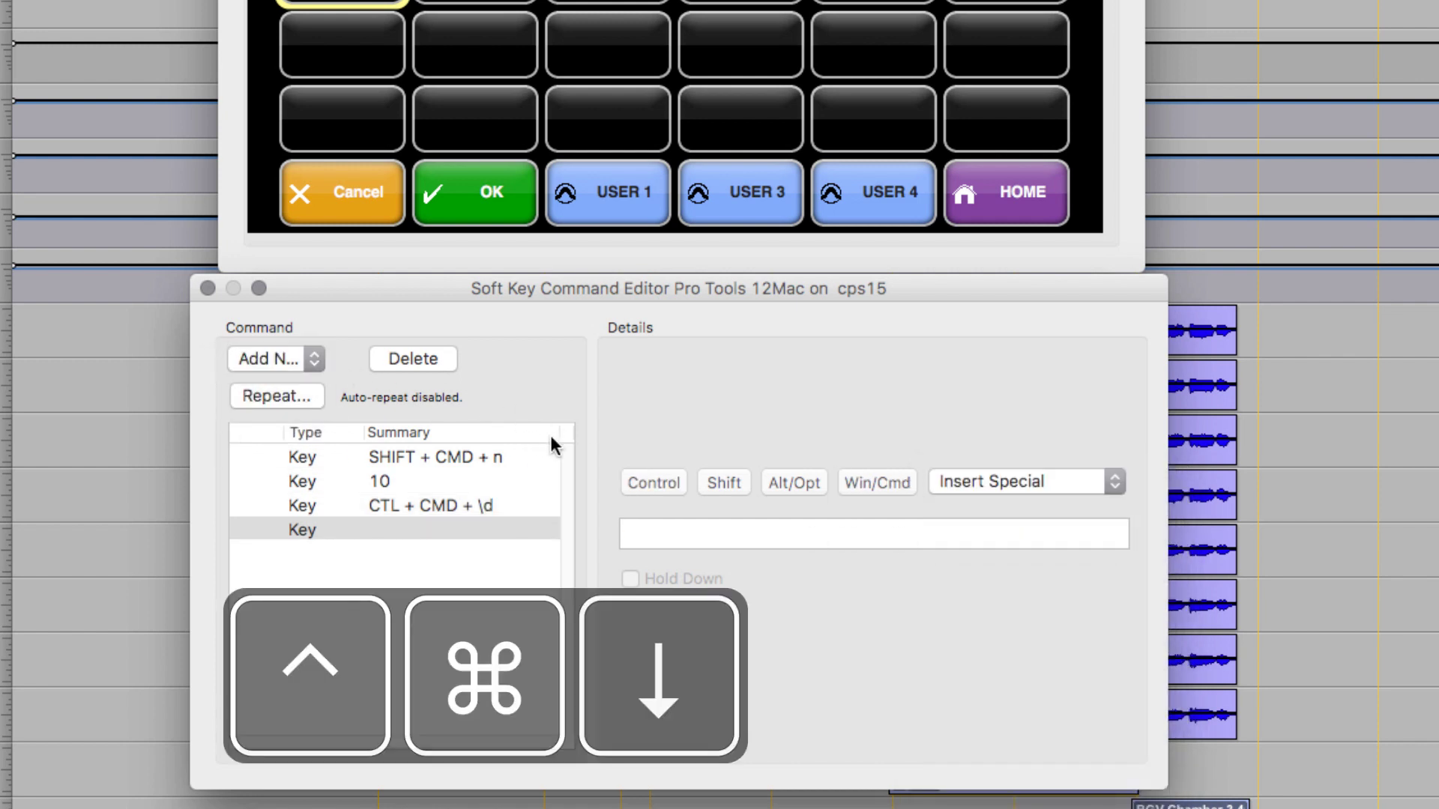
key("ctrl+super+Down")
key("ctrl+super+Down")
left_click(650, 486)
left_click(854, 483)
left_click(977, 480)
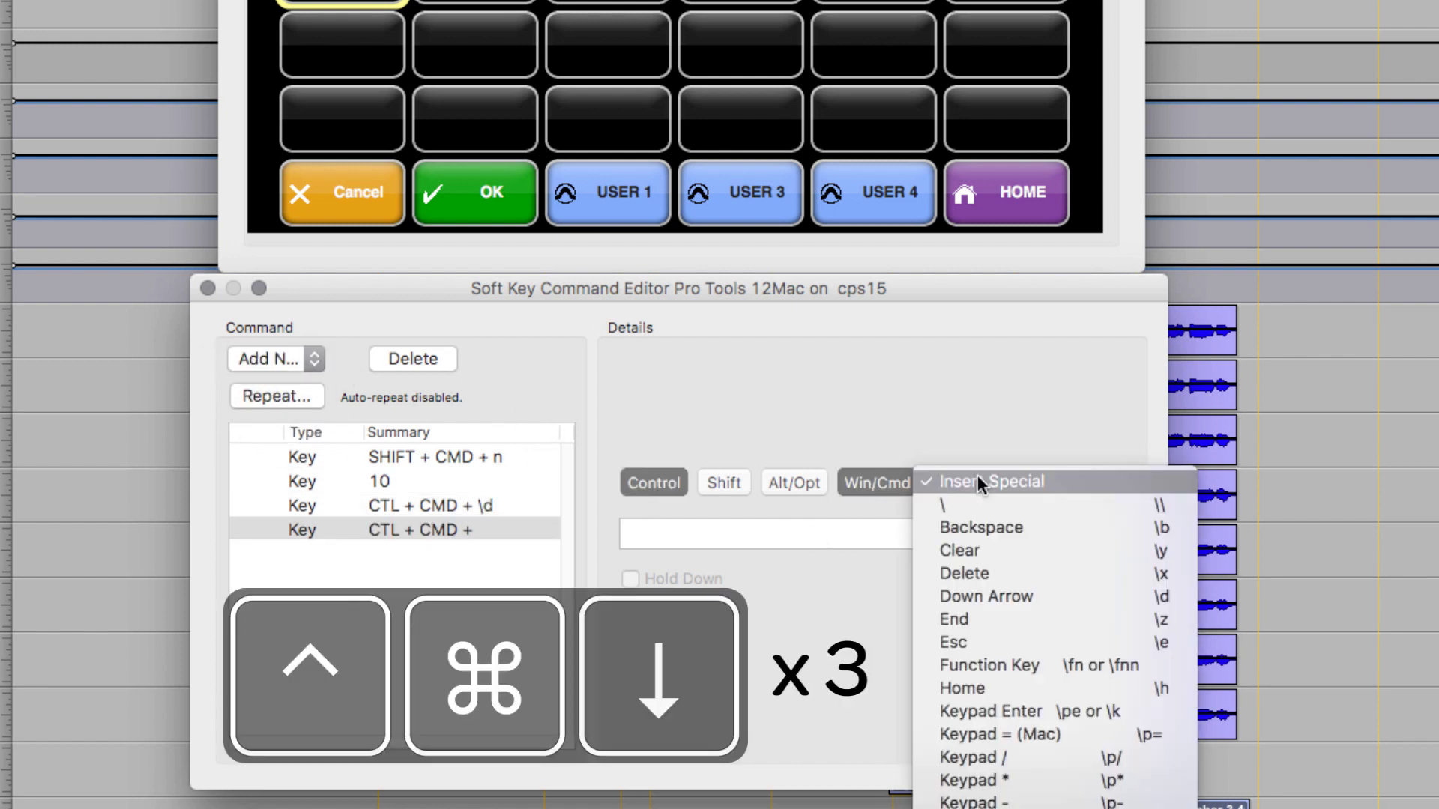
left_click(976, 594)
left_click(294, 358)
left_click(277, 348)
left_click(653, 483)
left_click(877, 482)
left_click(974, 481)
left_click(975, 594)
- Finish the macro with a Keypad Enter step and label the key '10 VCAs'
left_click(255, 359)
key("Return")
left_click(252, 360)
left_click(1008, 483)
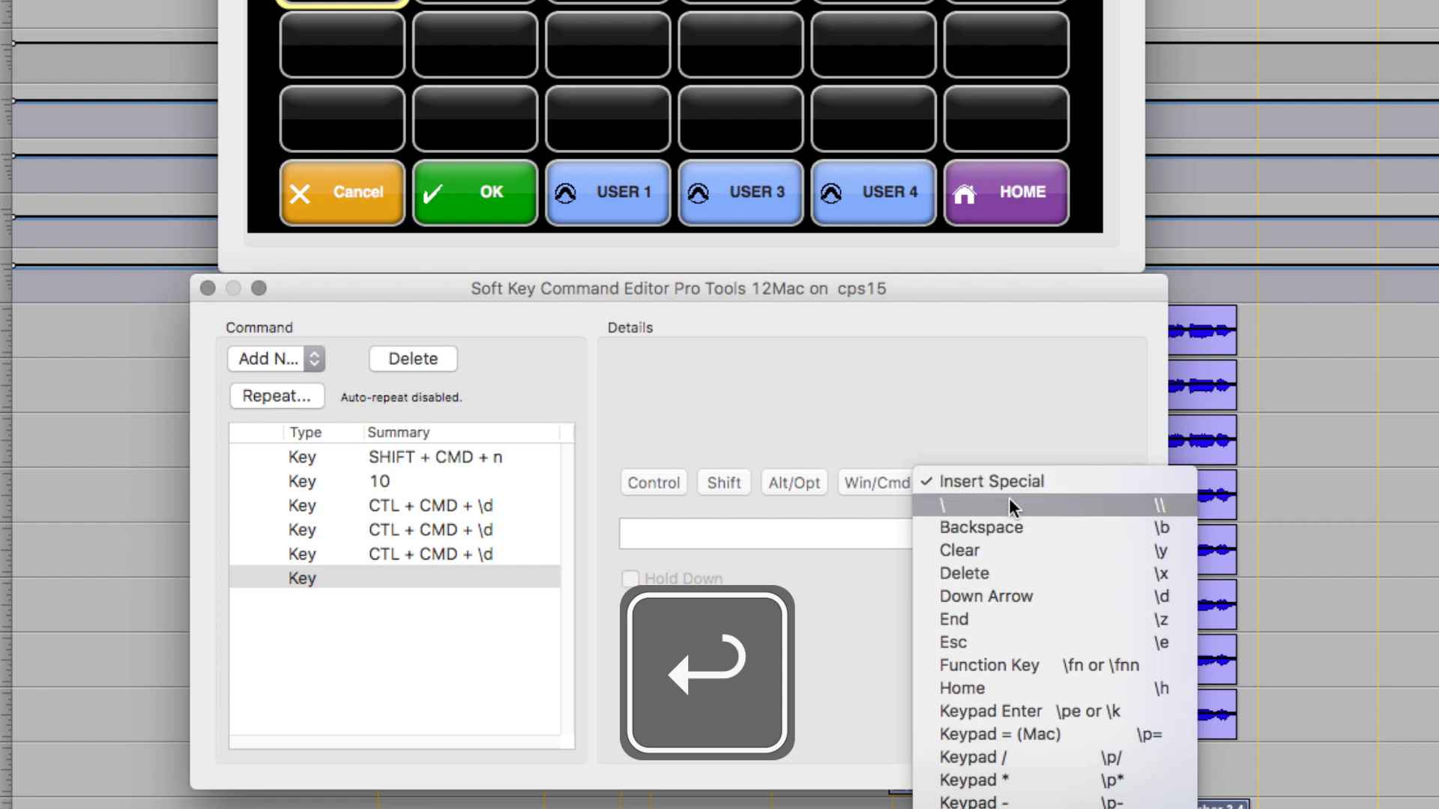
left_click(994, 709)
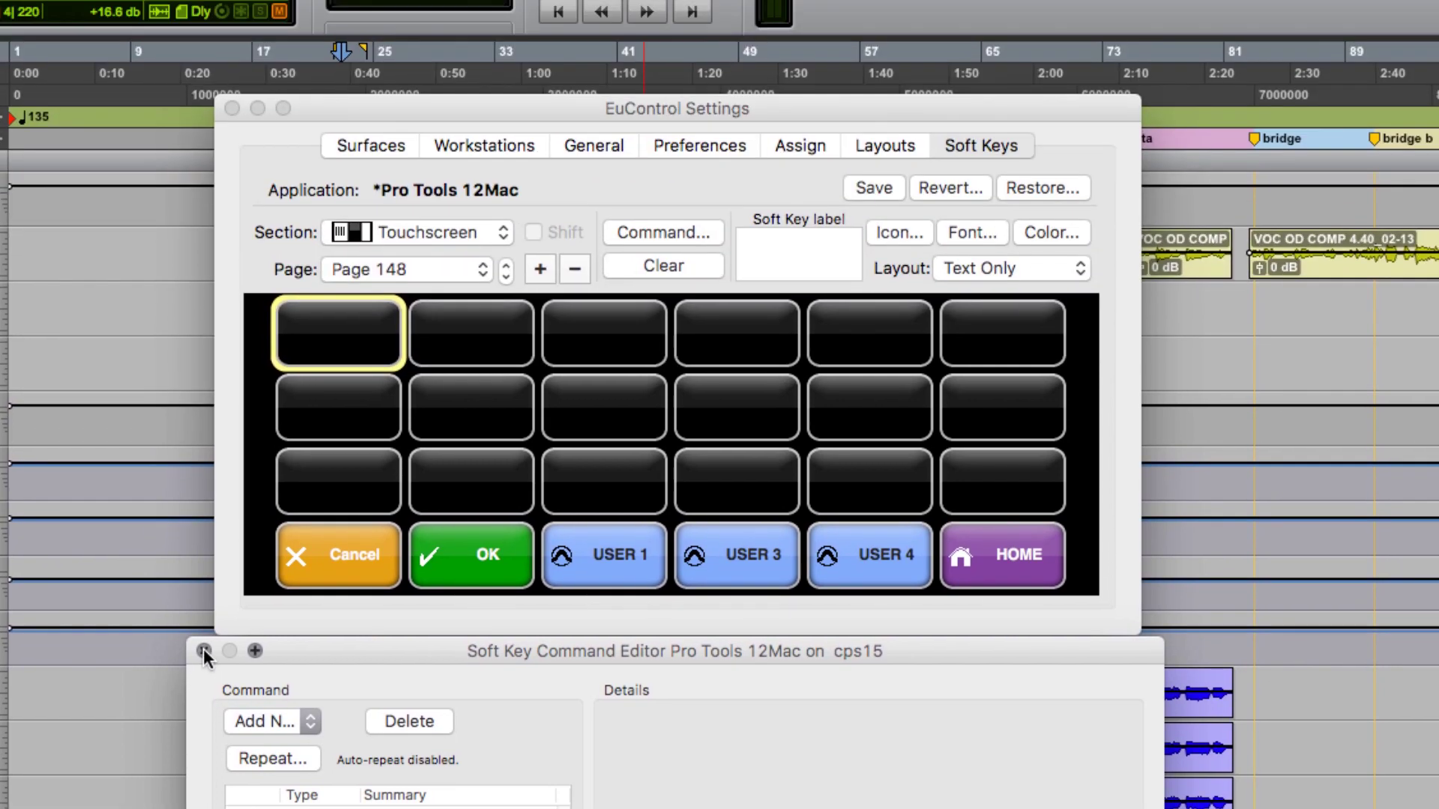
left_click(204, 651)
type("10 VCAs")
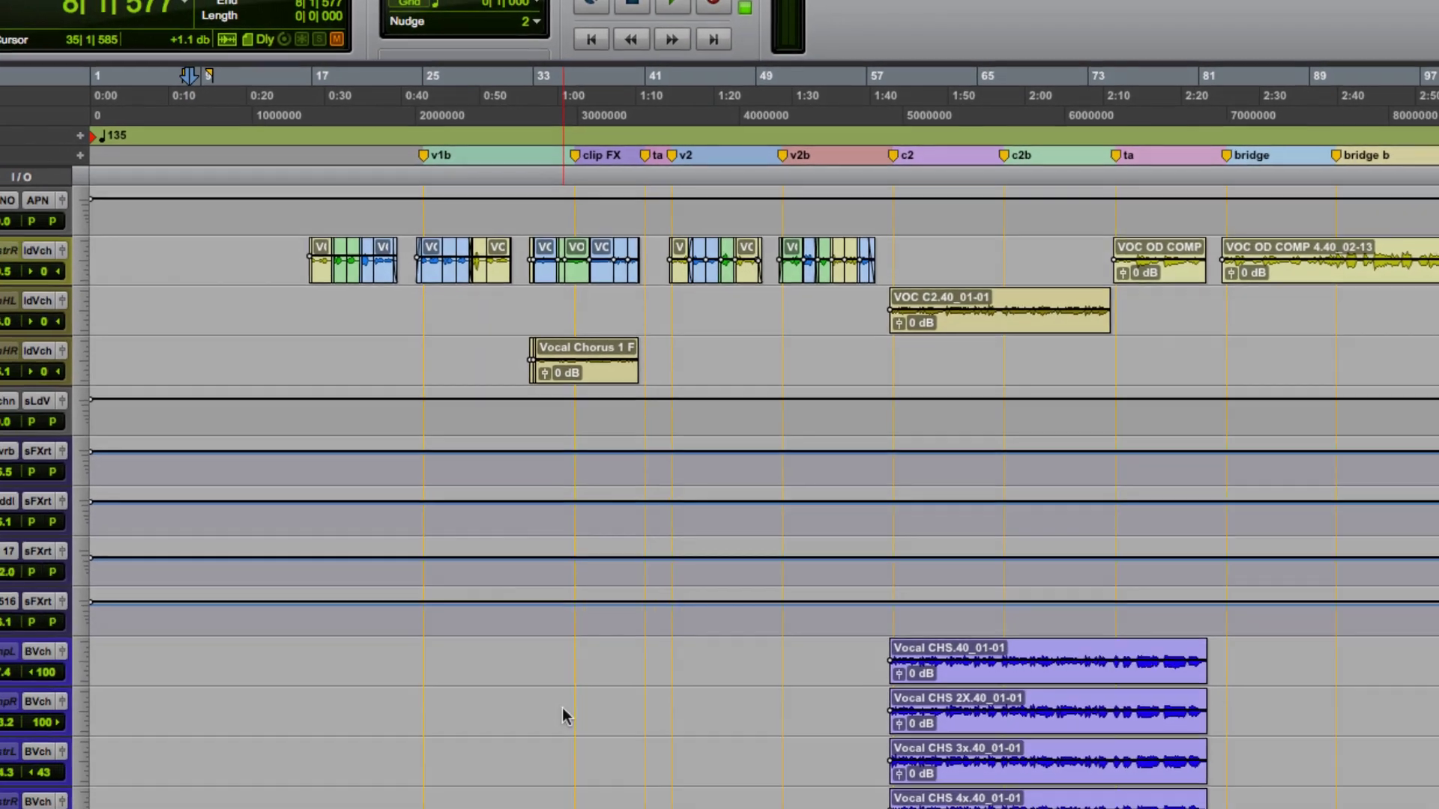
- Scroll down in Pro Tools and select the BV chain track
scroll(562, 707, "down", 10)
scroll(677, 523, "down", 3)
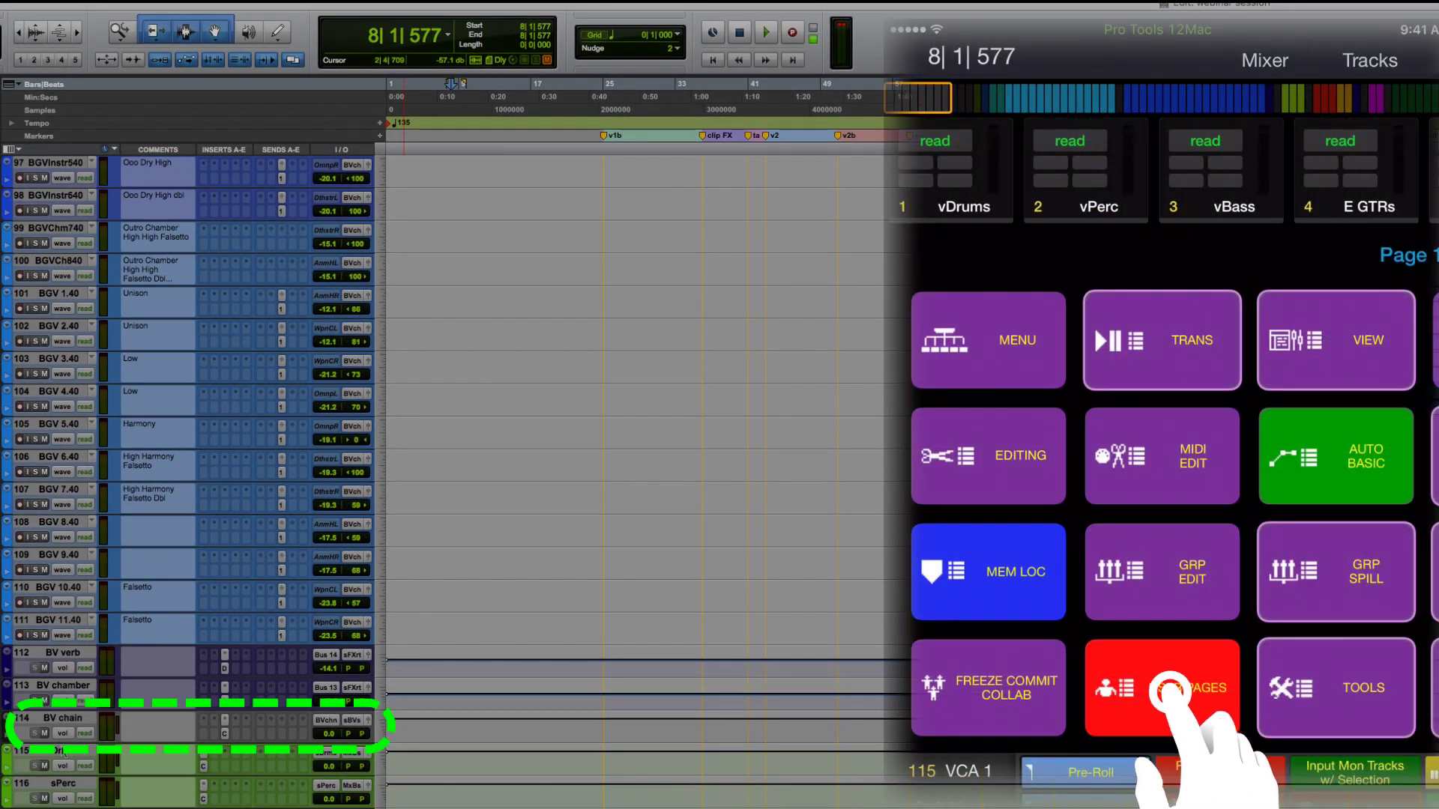
left_click(62, 720)
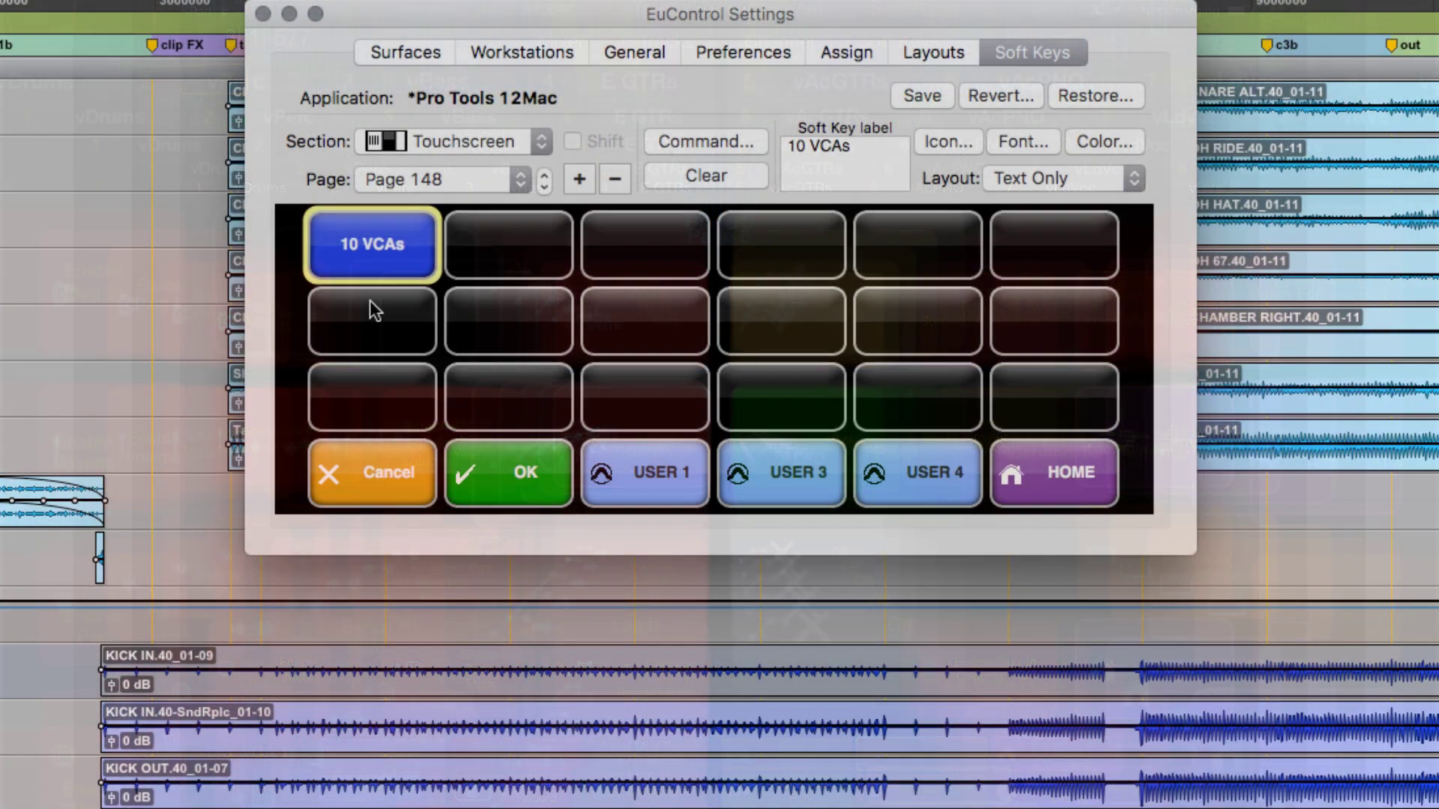
- Give the empty key below 10 VCAs a Page command with Jump To Page 5
left_click(371, 312)
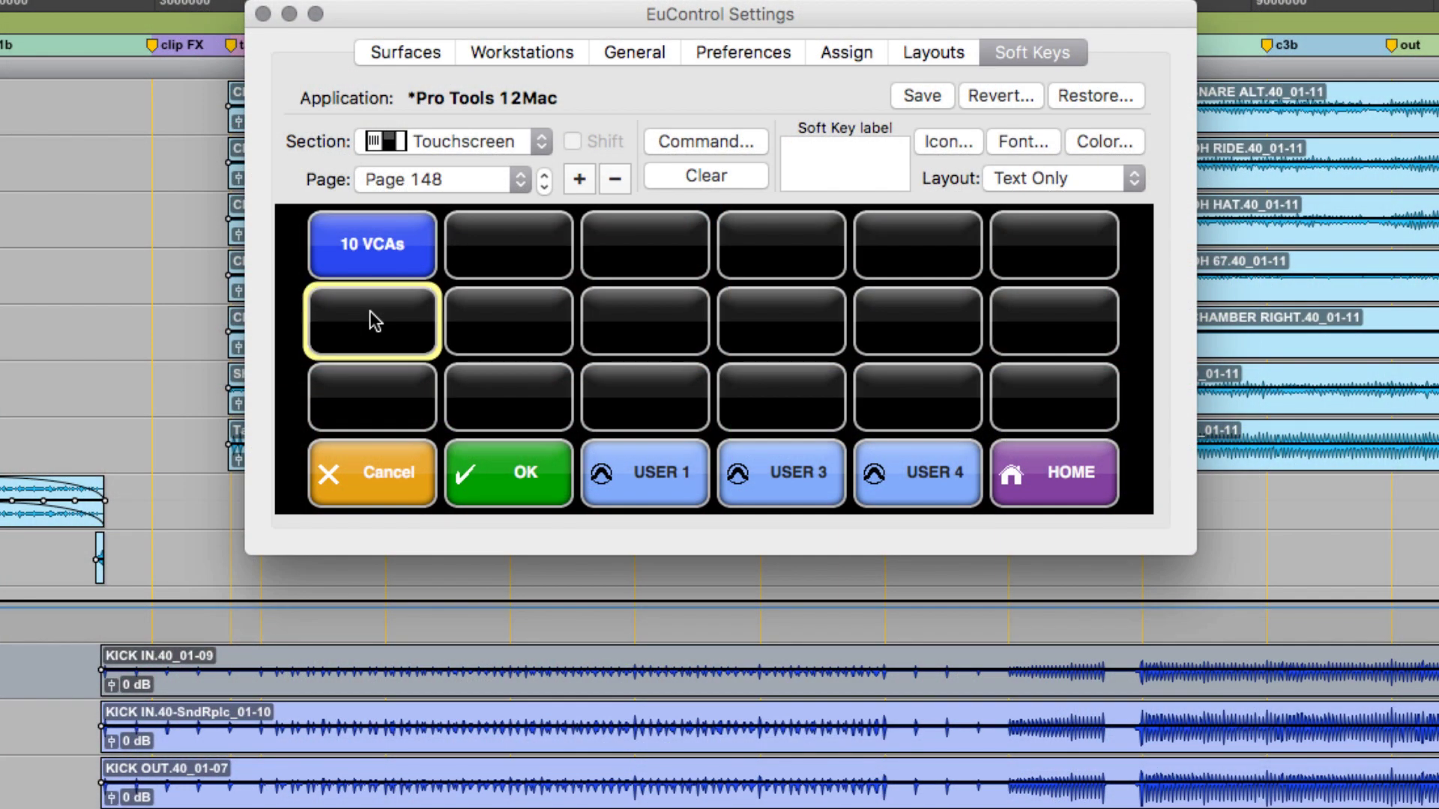
left_click(699, 143)
left_click(326, 636)
left_click(324, 682)
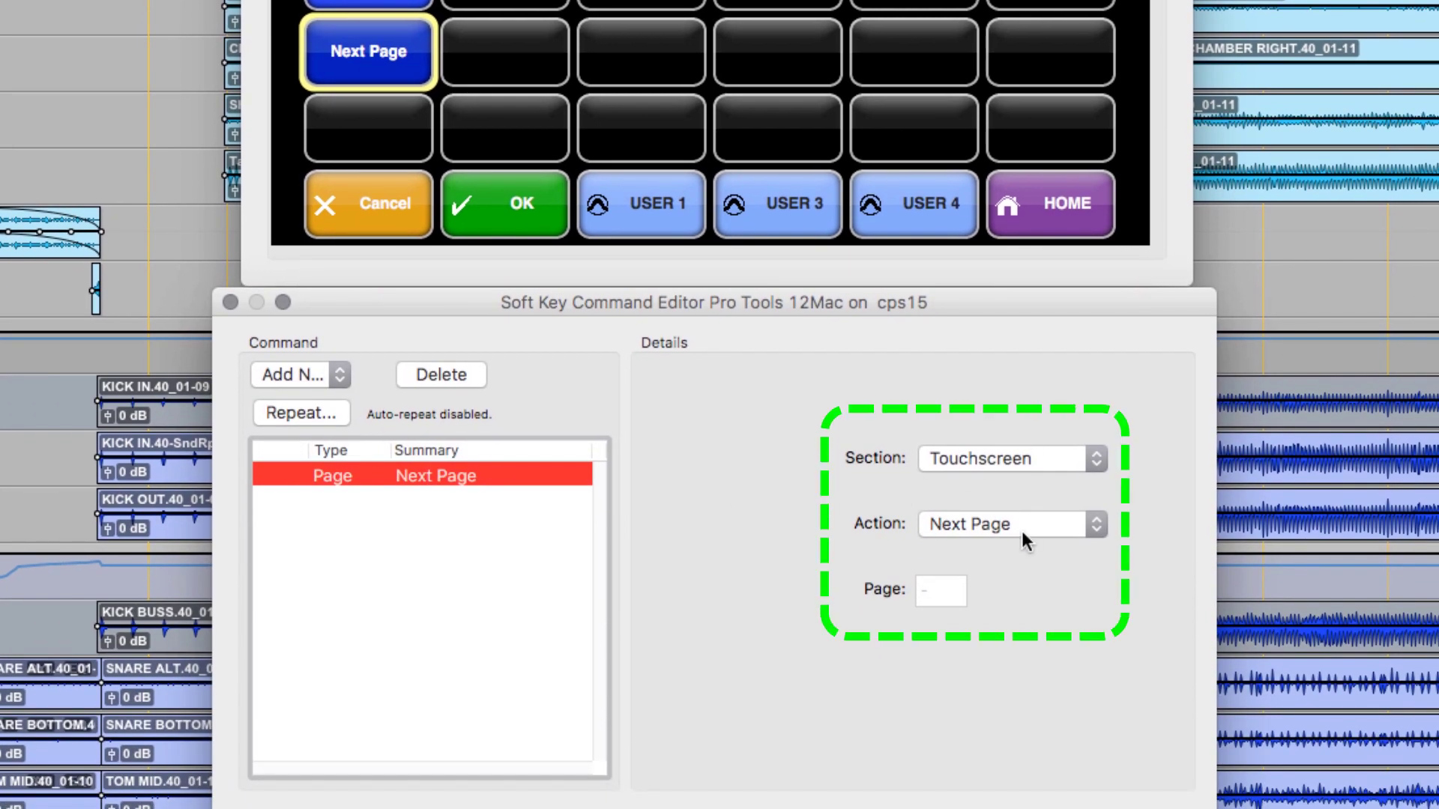
left_click(1021, 526)
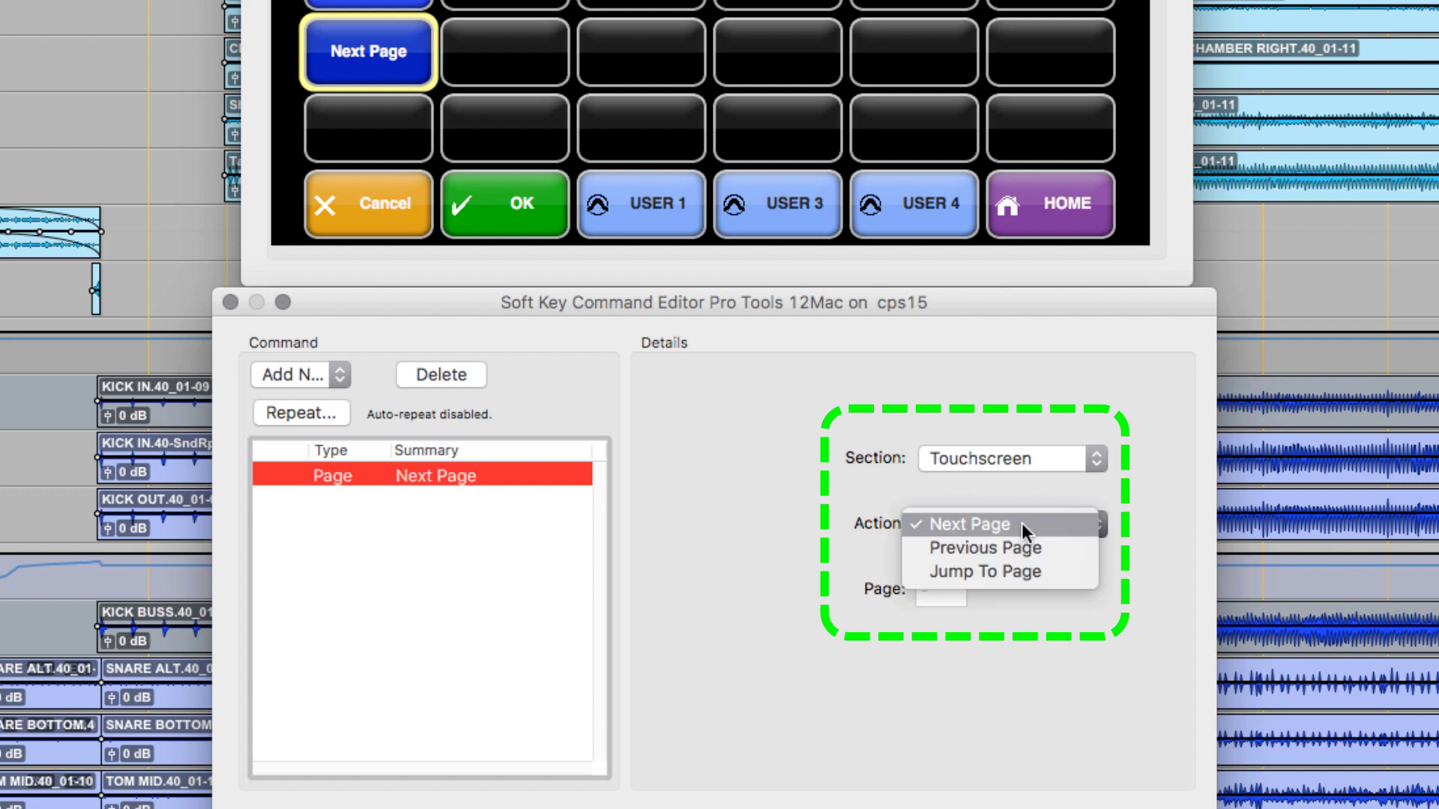
left_click(1014, 573)
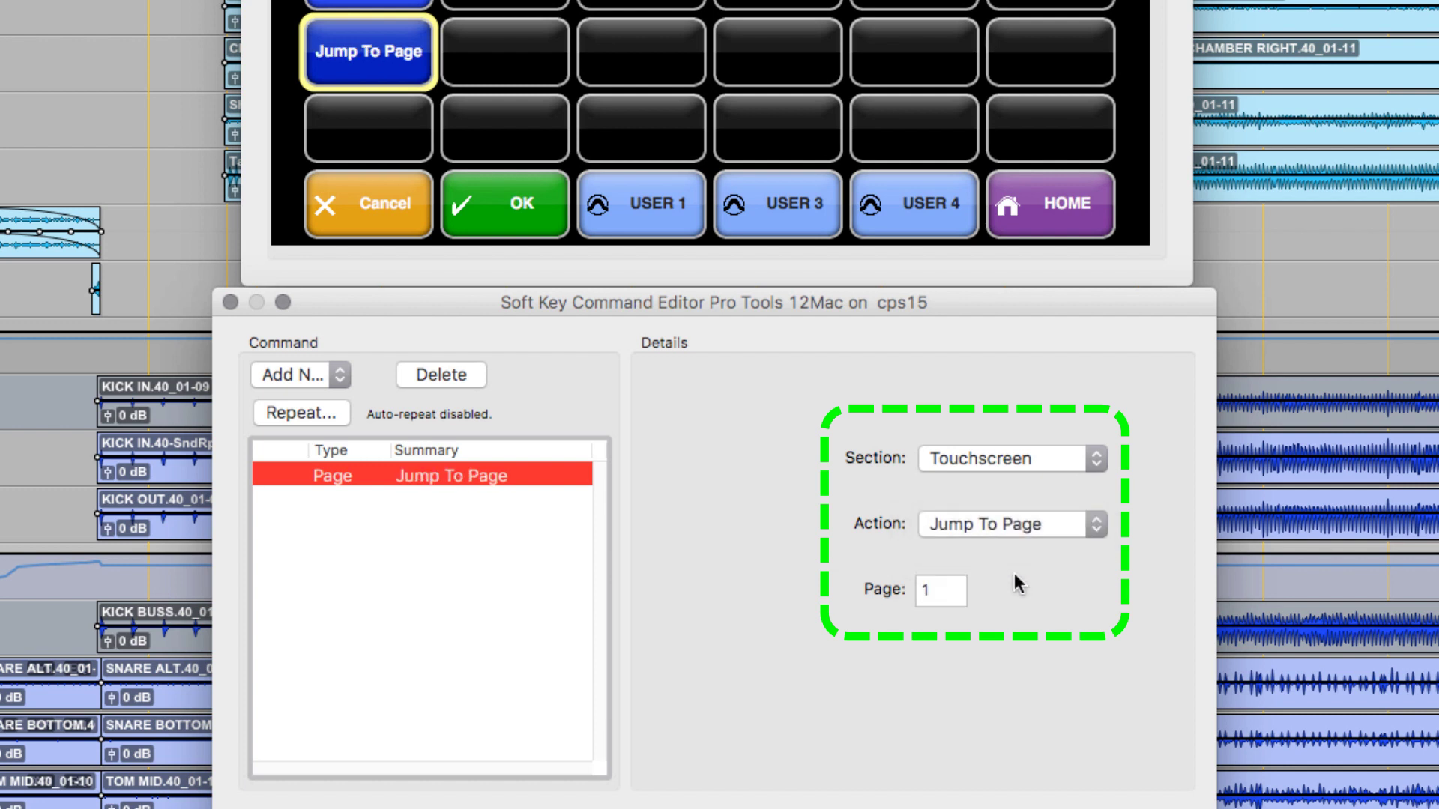
left_click(937, 589)
key("super+a")
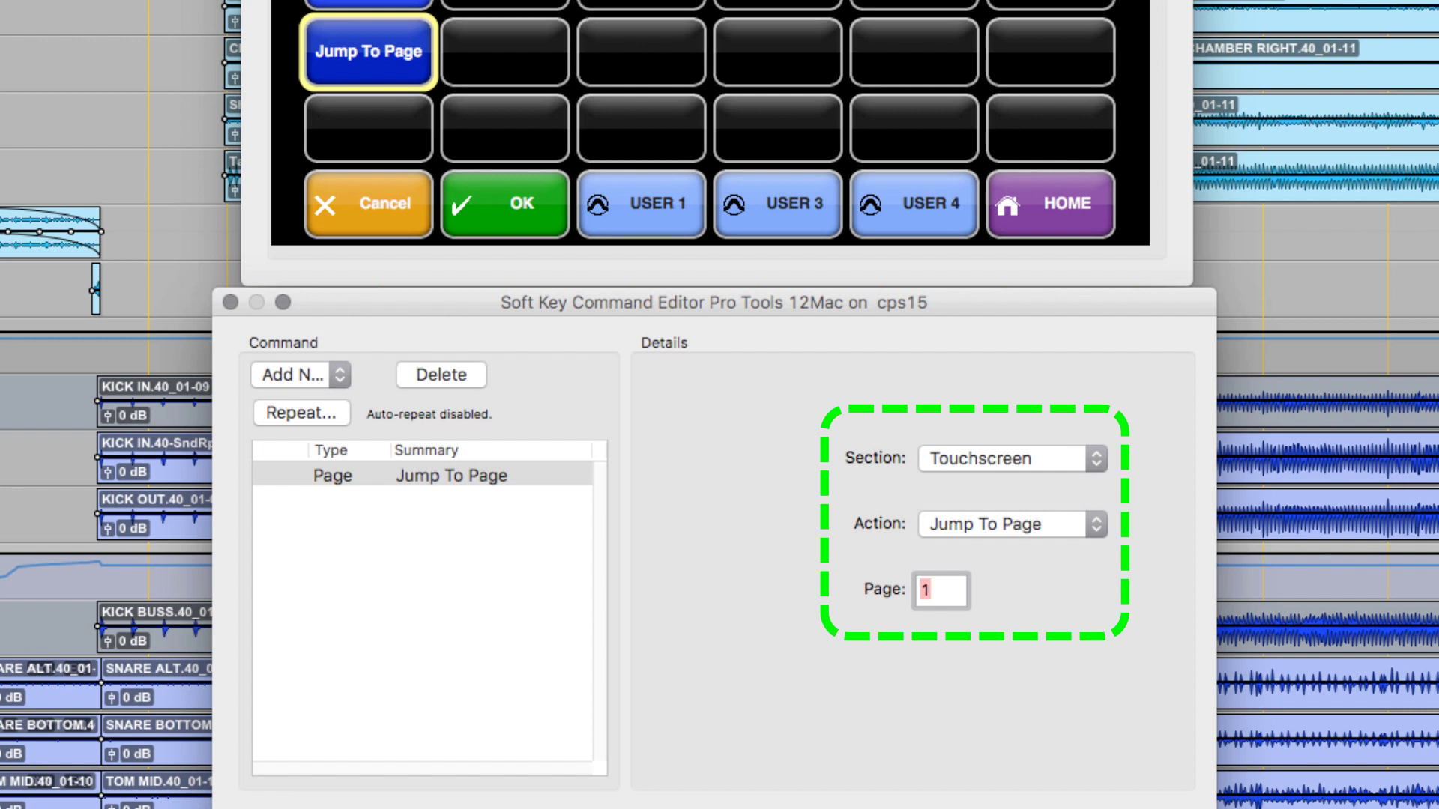
type("5")
key("Return")
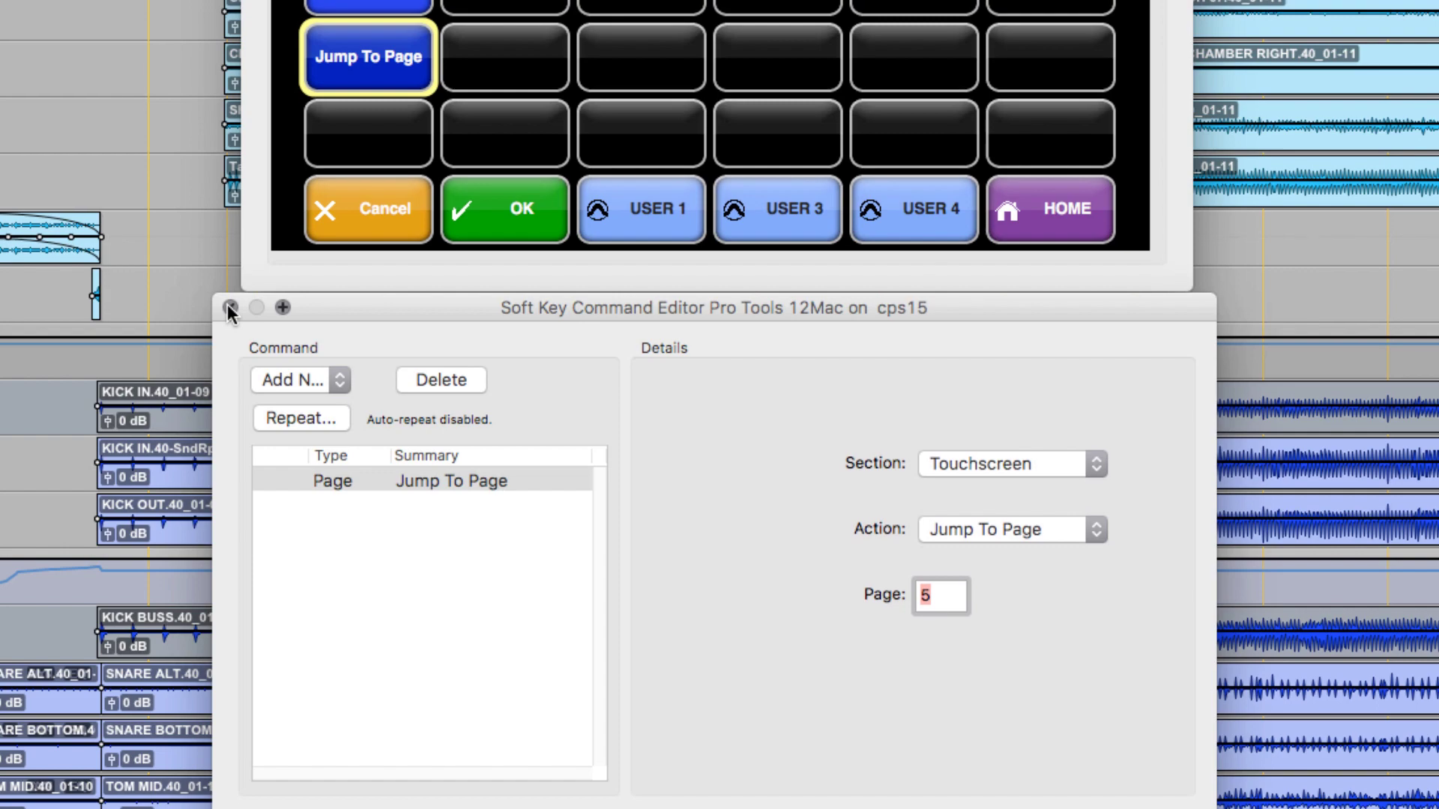
- Relabel the page-jump key 'Automation' and test it to reach Page 5
left_click(230, 303)
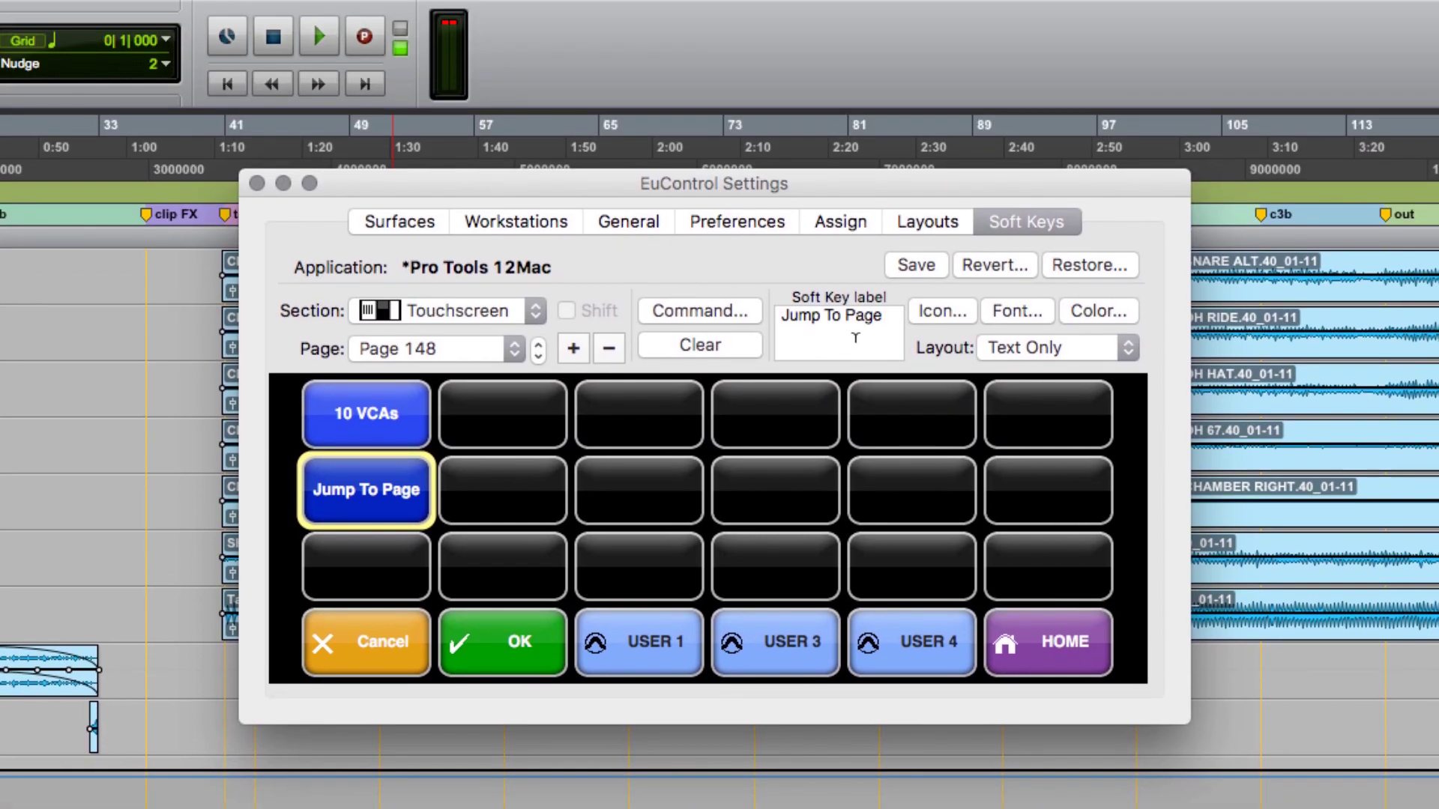
triple_click(874, 313)
key("BackSpace")
type("Automatio")
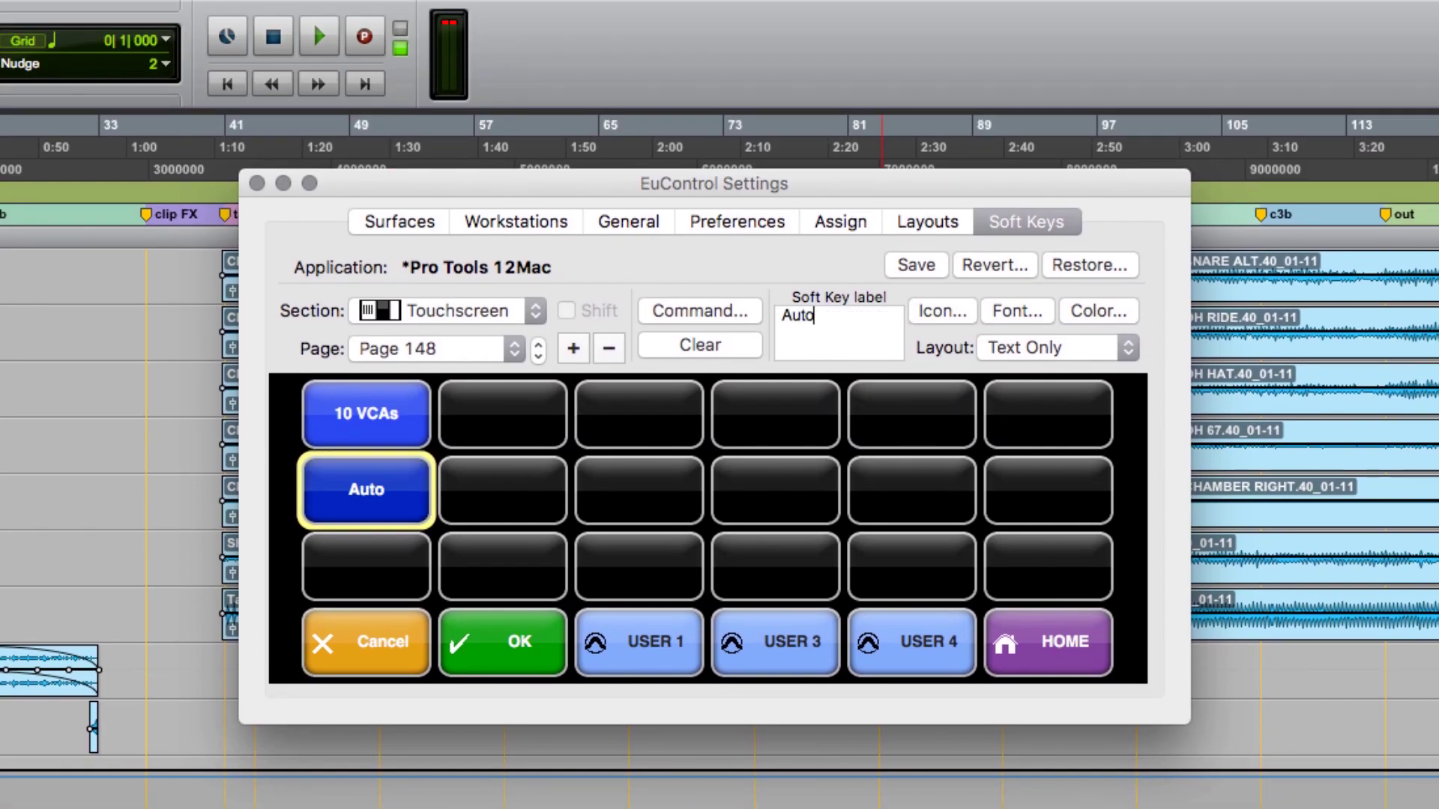
type("n")
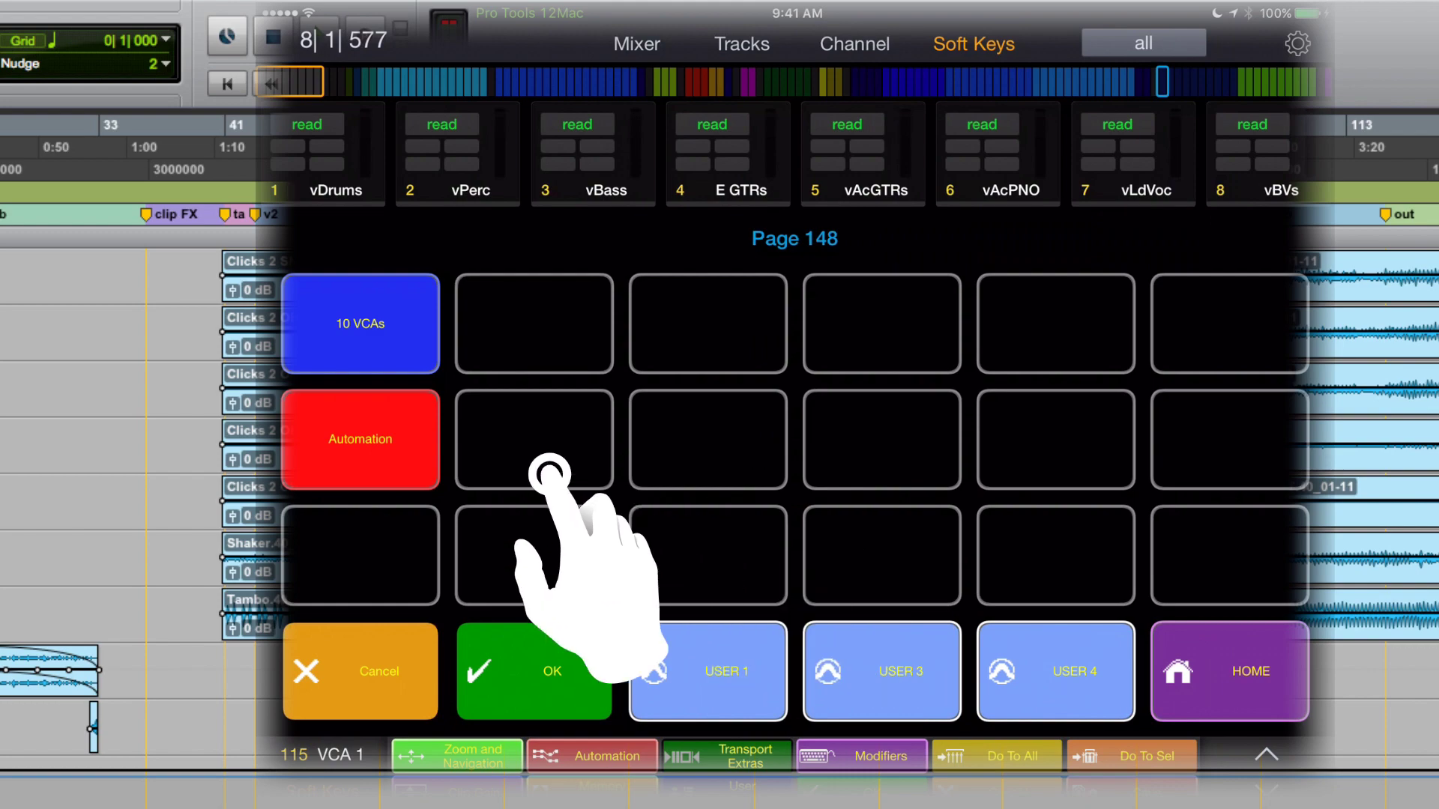
left_click(386, 439)
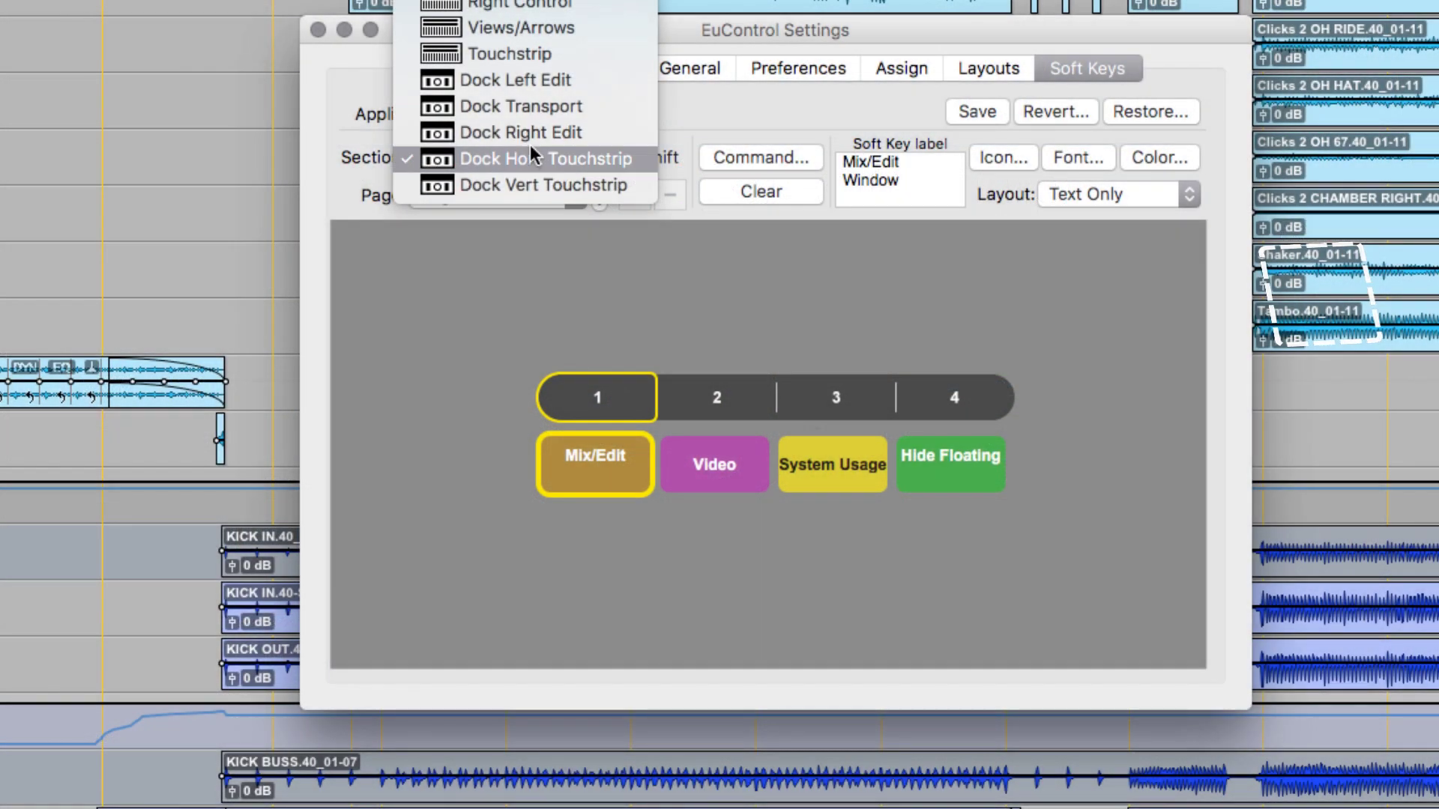
- Assign EUCON View Menu > Clip > Clip Gain Line to the first Dock Vert Touchstrip key
left_click(529, 182)
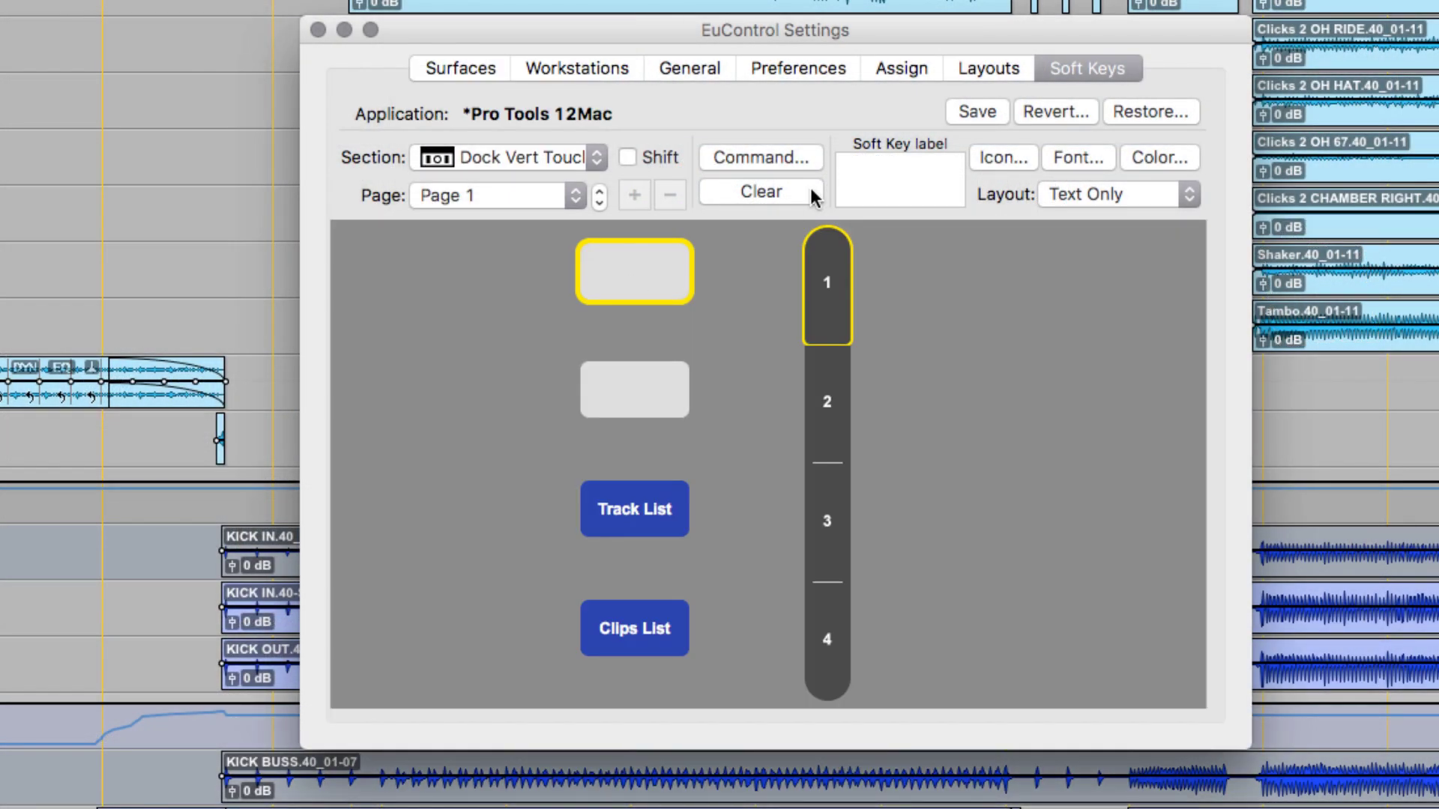
left_click(792, 157)
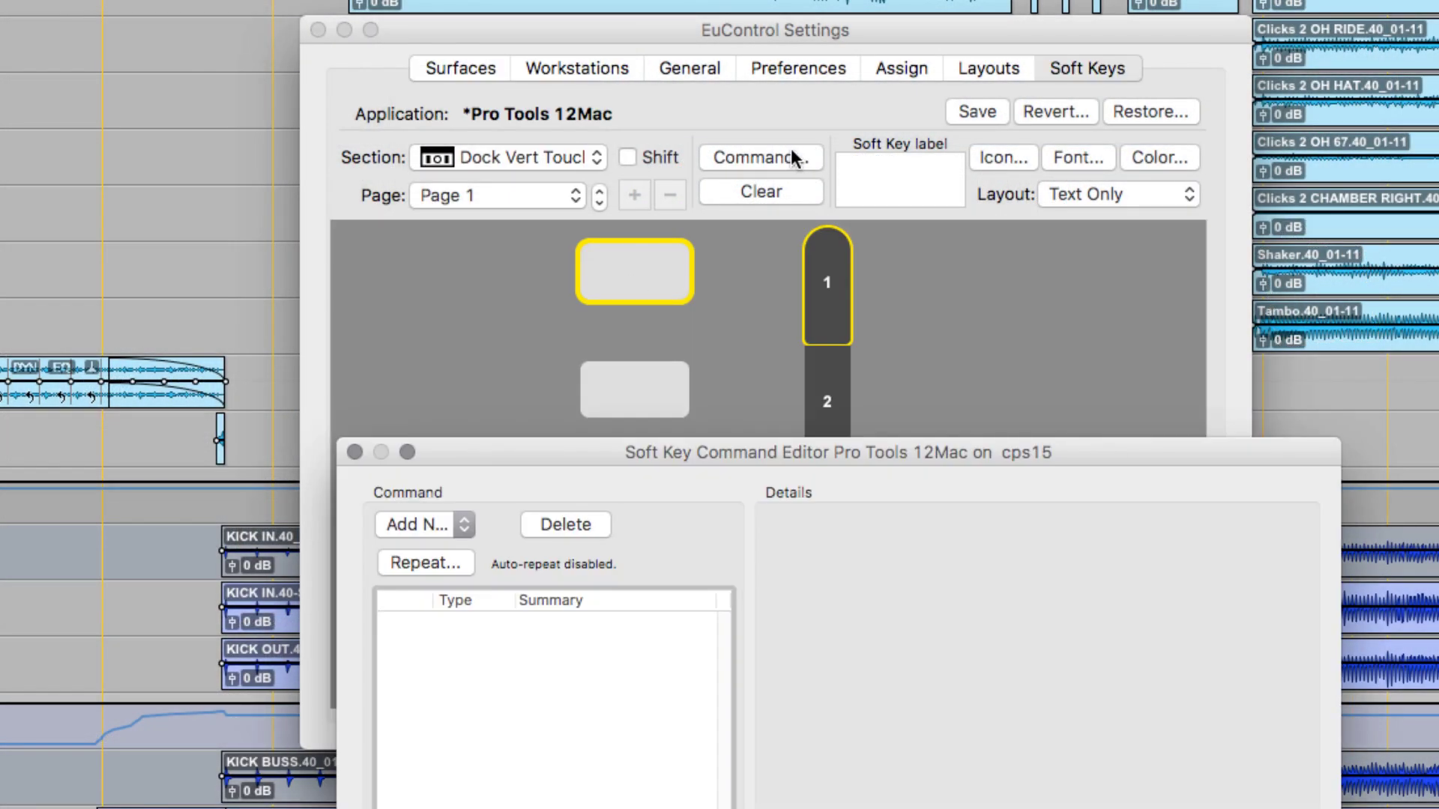
left_click(428, 507)
left_click(830, 588)
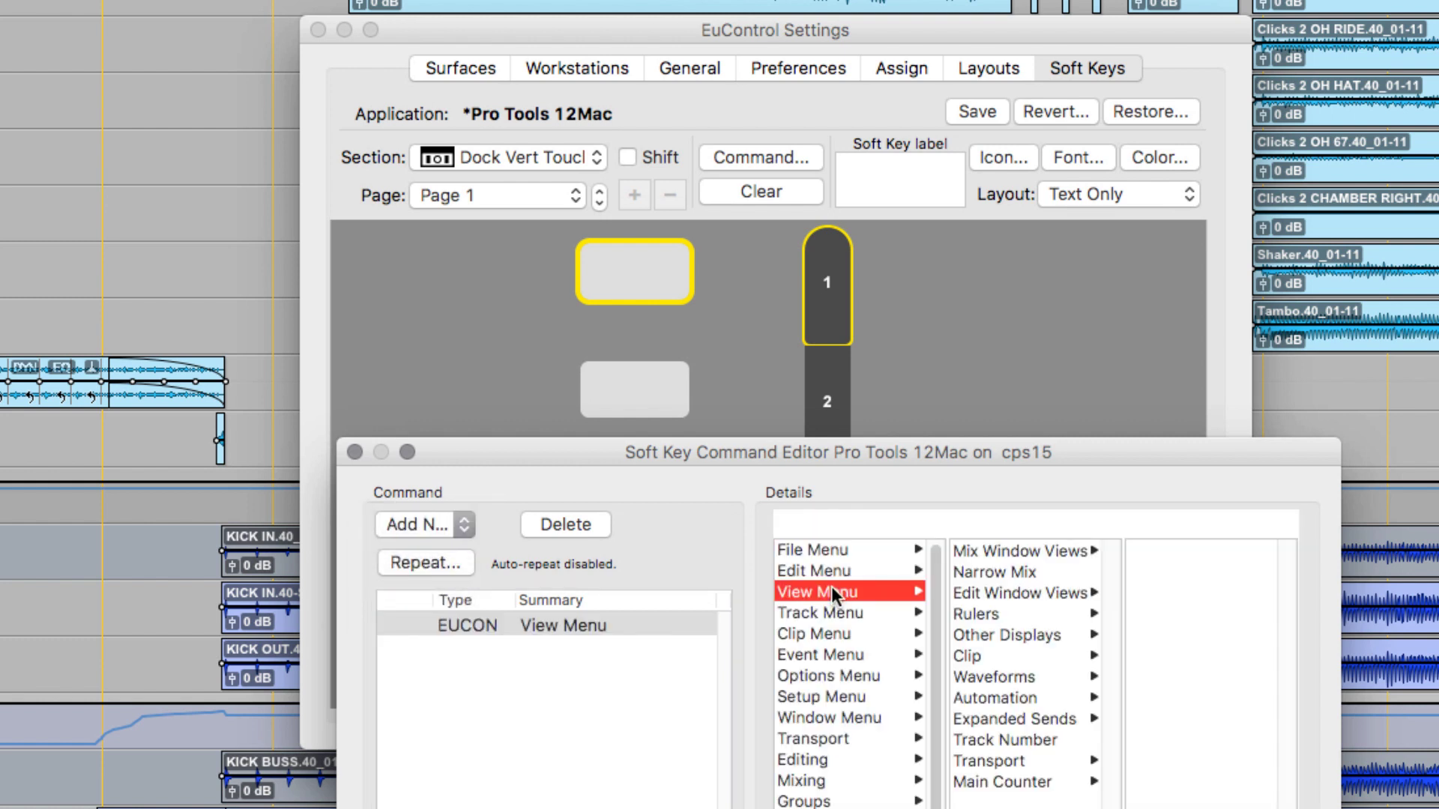
left_click(1010, 656)
left_click(1151, 698)
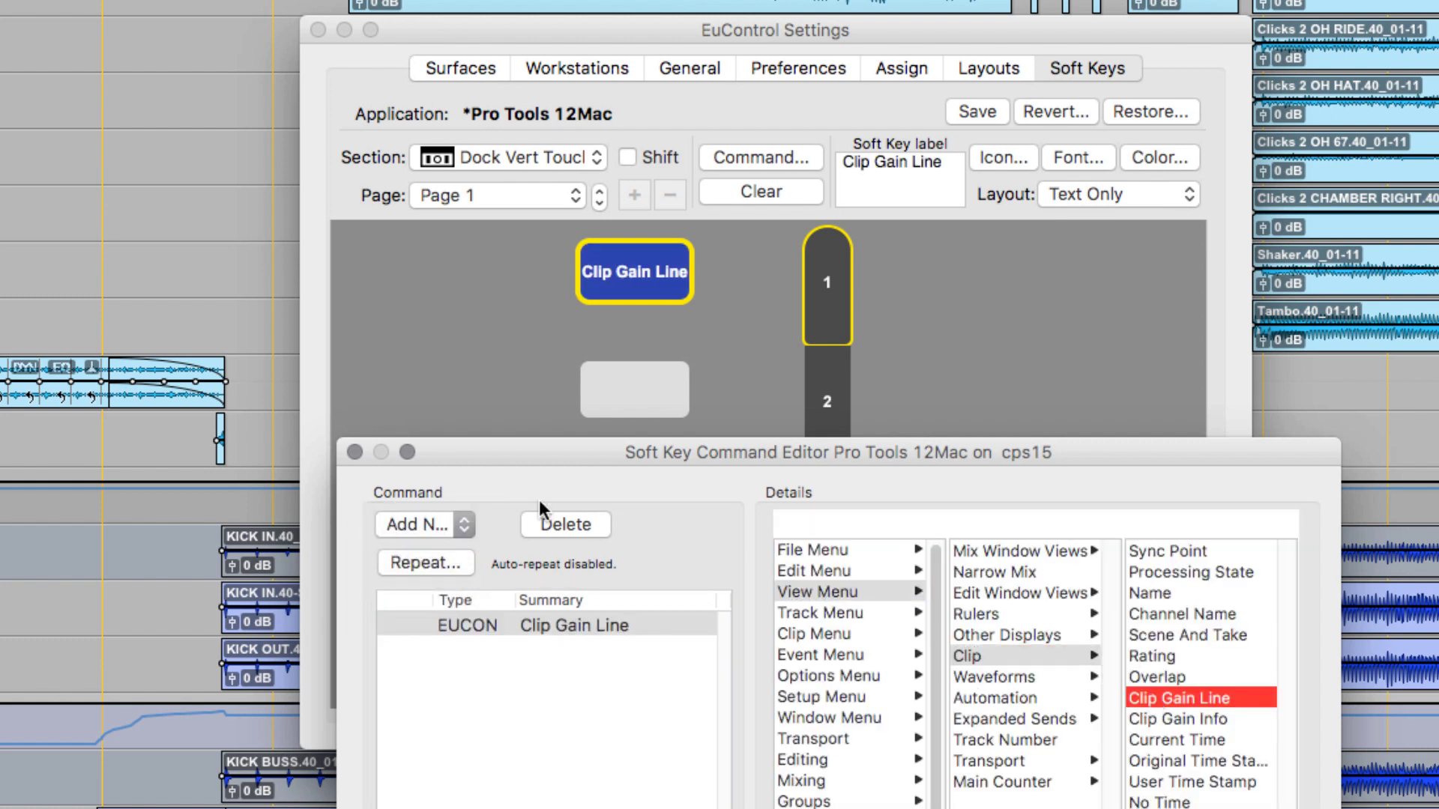
left_click(354, 452)
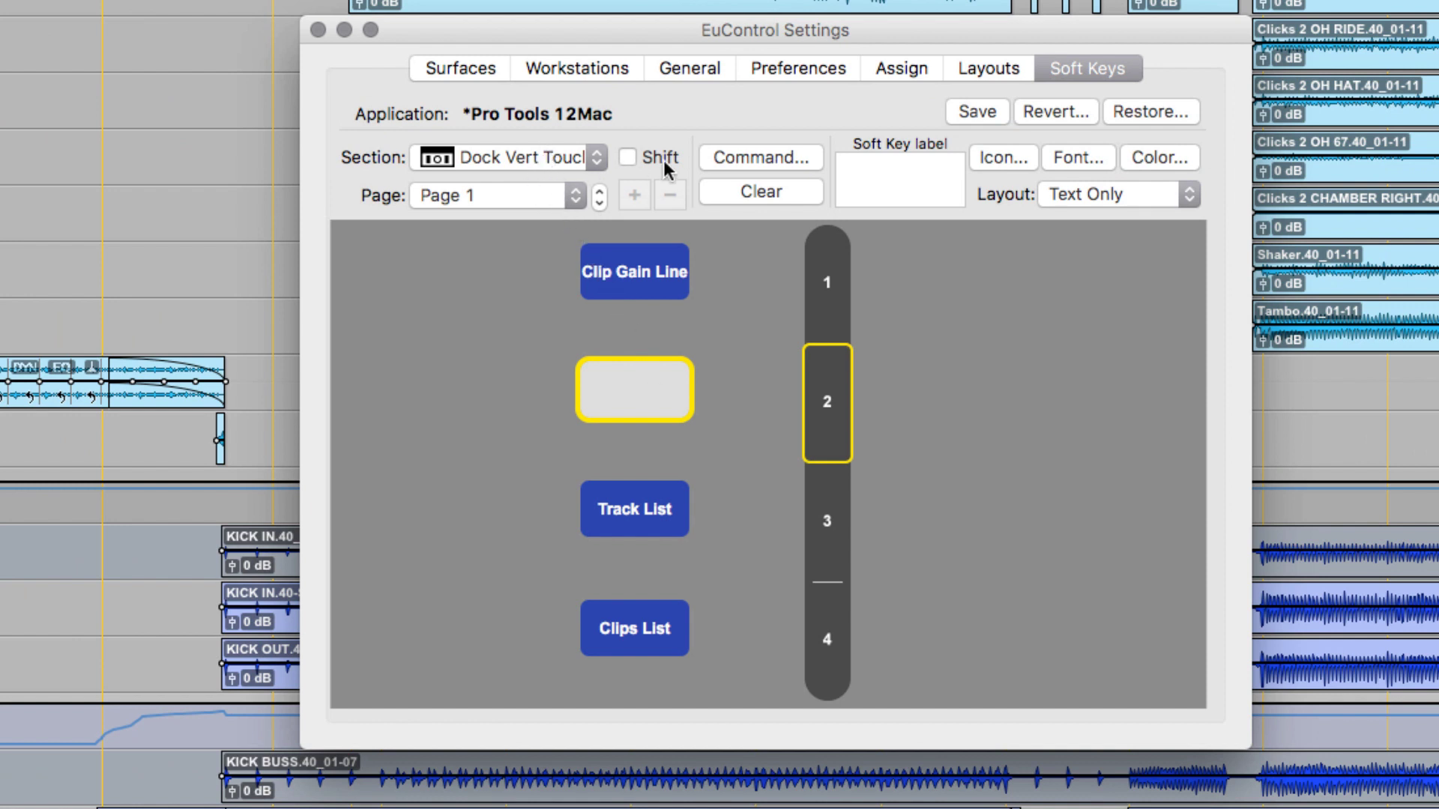
- Give touchstrip key 2 a Jog wheel command with the Custom > Clip Gain function
left_click(747, 161)
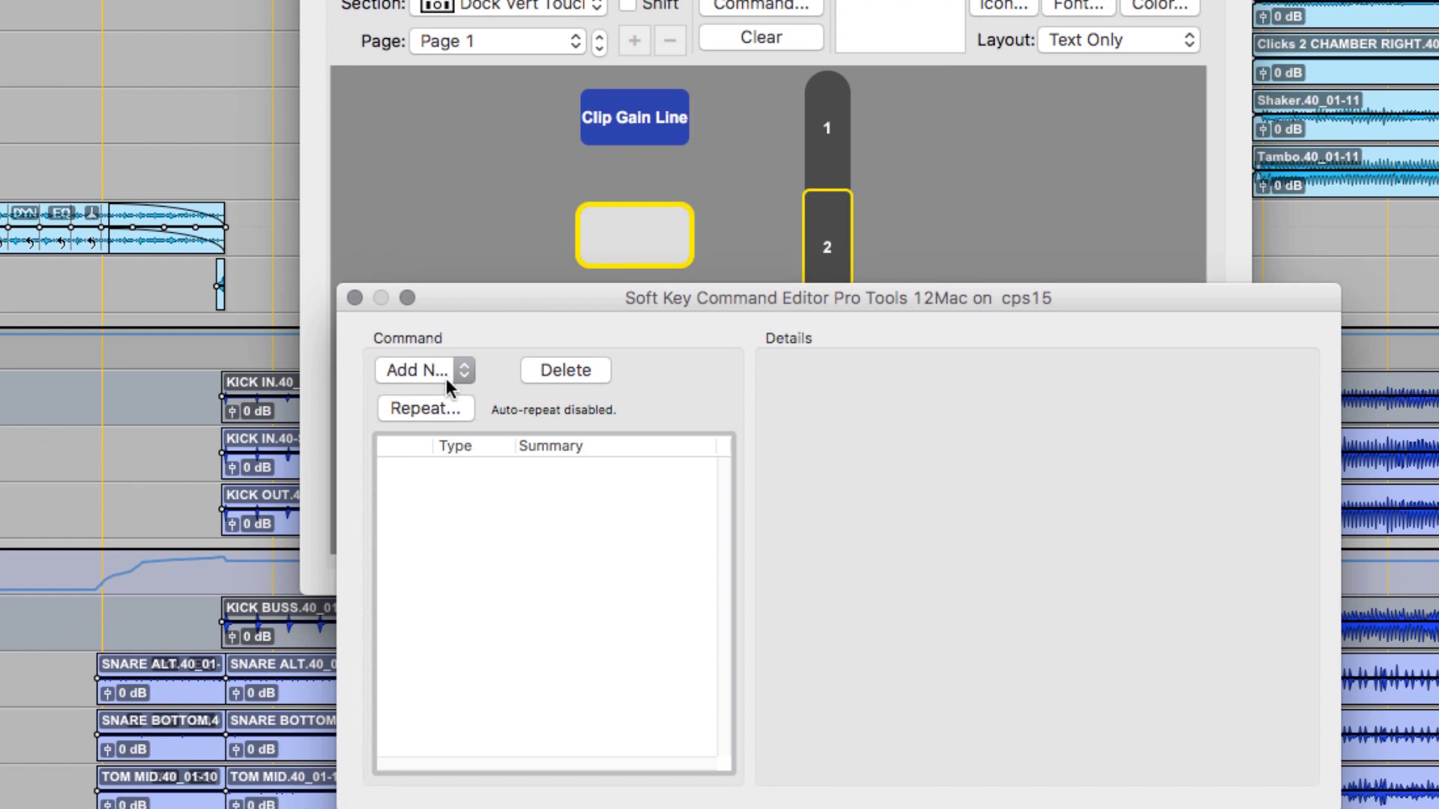
left_click(445, 527)
left_click(430, 471)
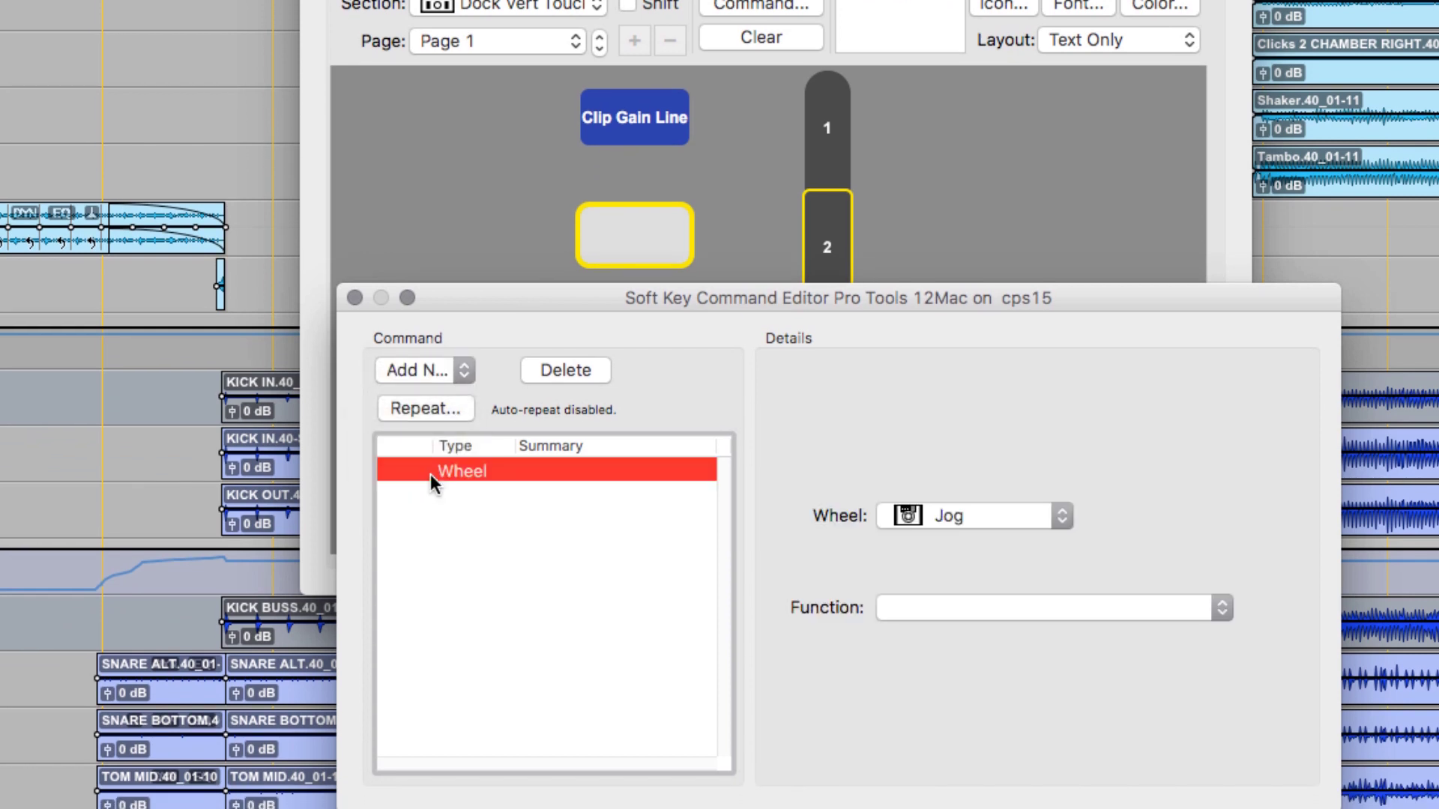
left_click(968, 518)
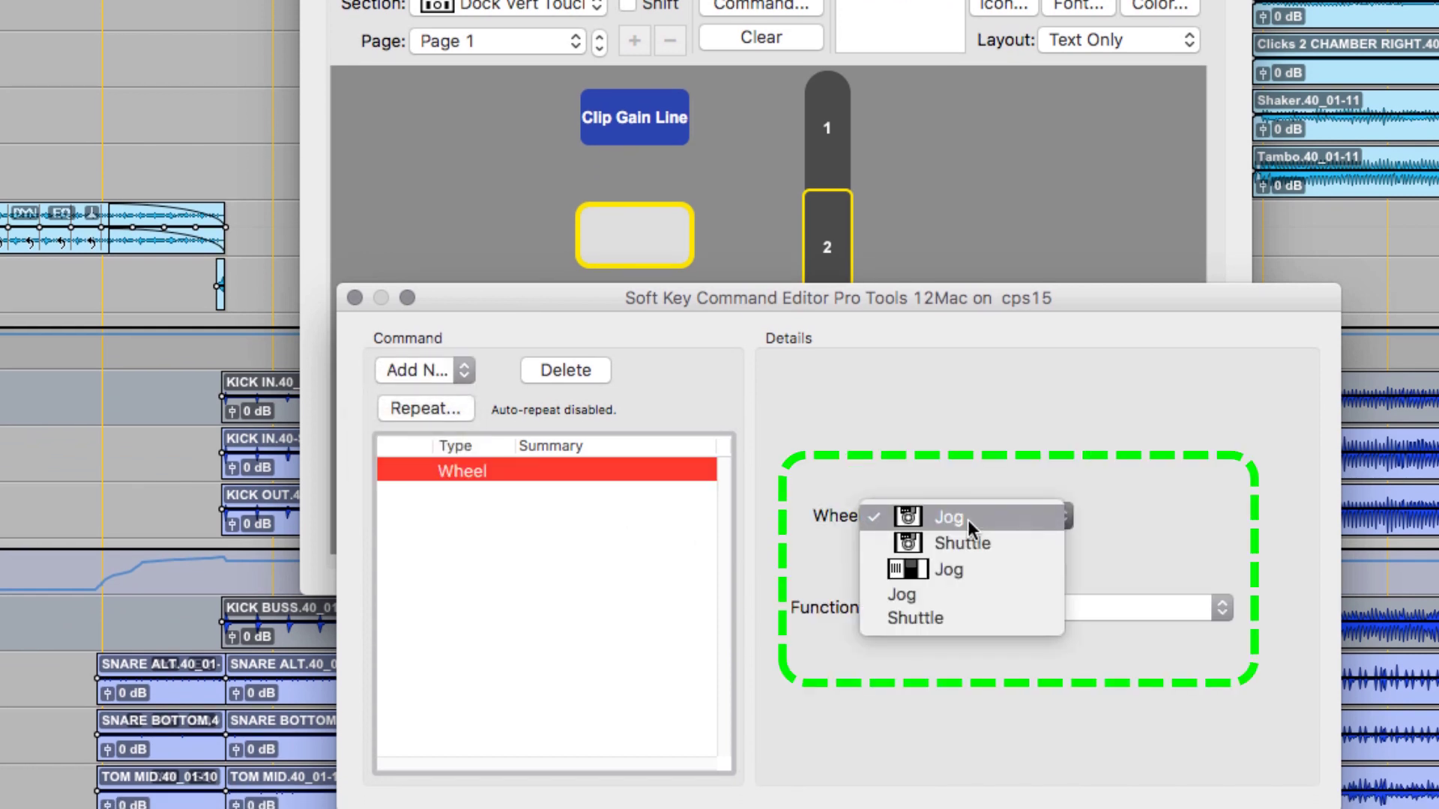
left_click(953, 592)
left_click(963, 604)
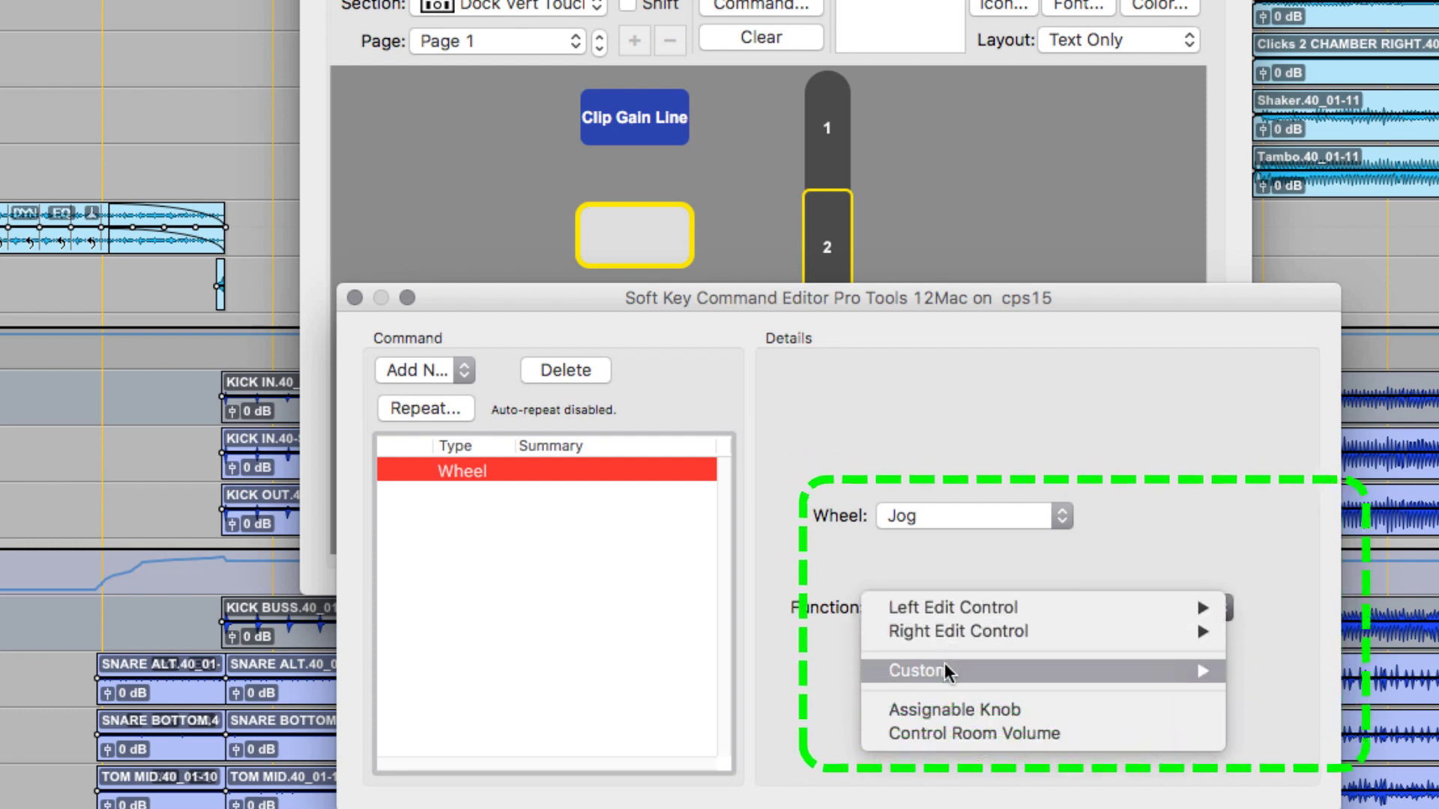
mouse_move(1088, 668)
left_click(1310, 694)
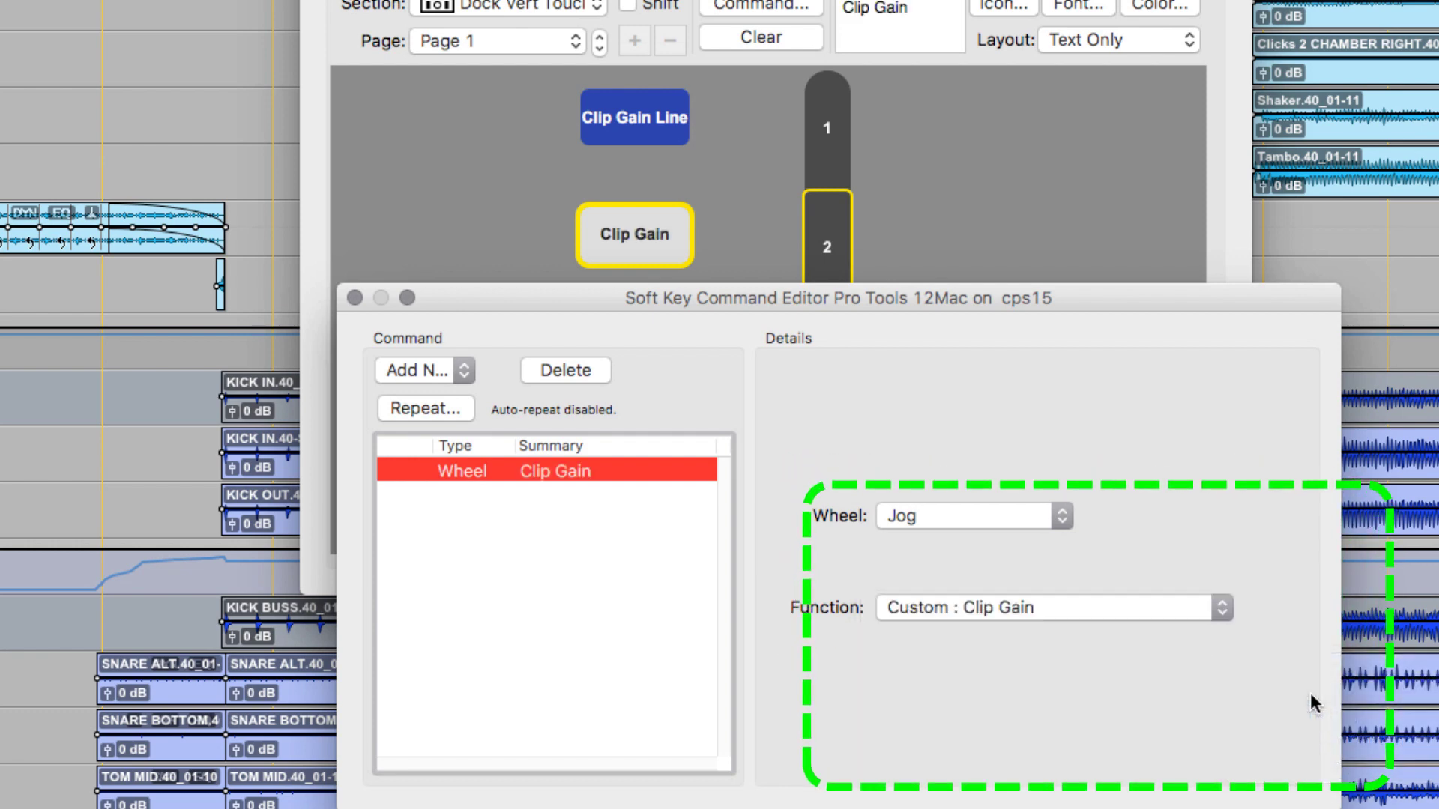
left_click(354, 298)
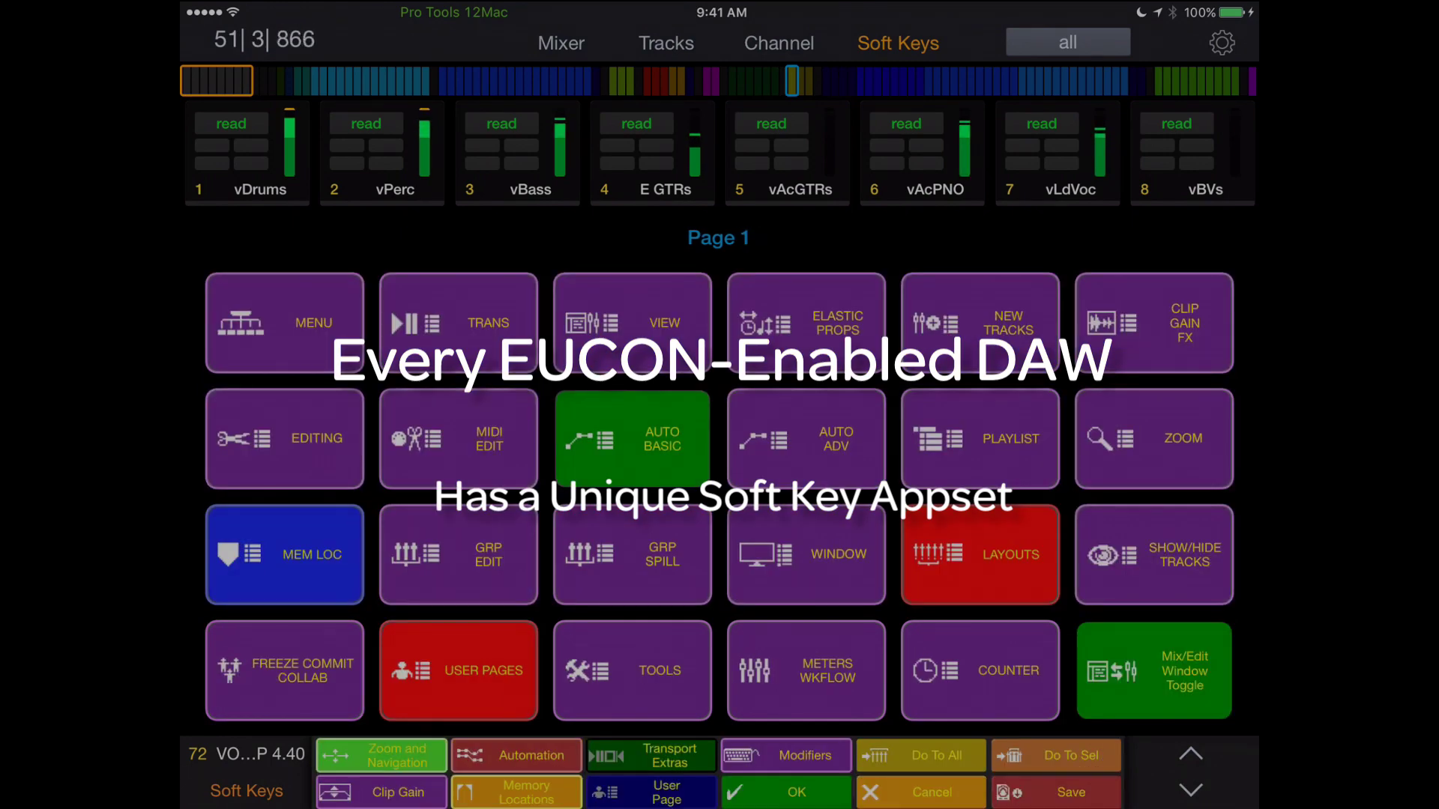
- Recall the Mic pres and VCAs layouts, return to all, then show the automation soft keys
left_click(631, 322)
left_click(806, 323)
left_click(457, 322)
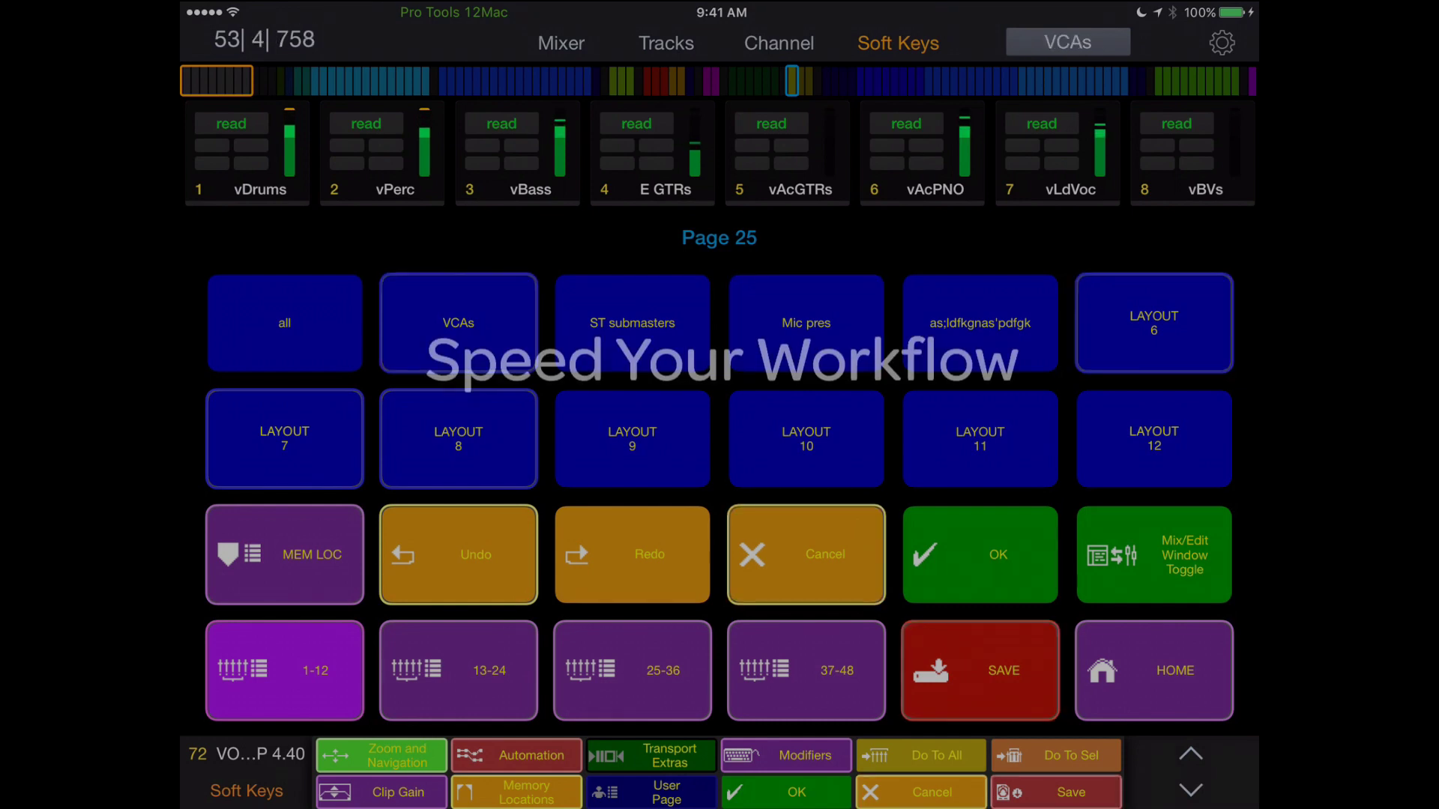
left_click(284, 322)
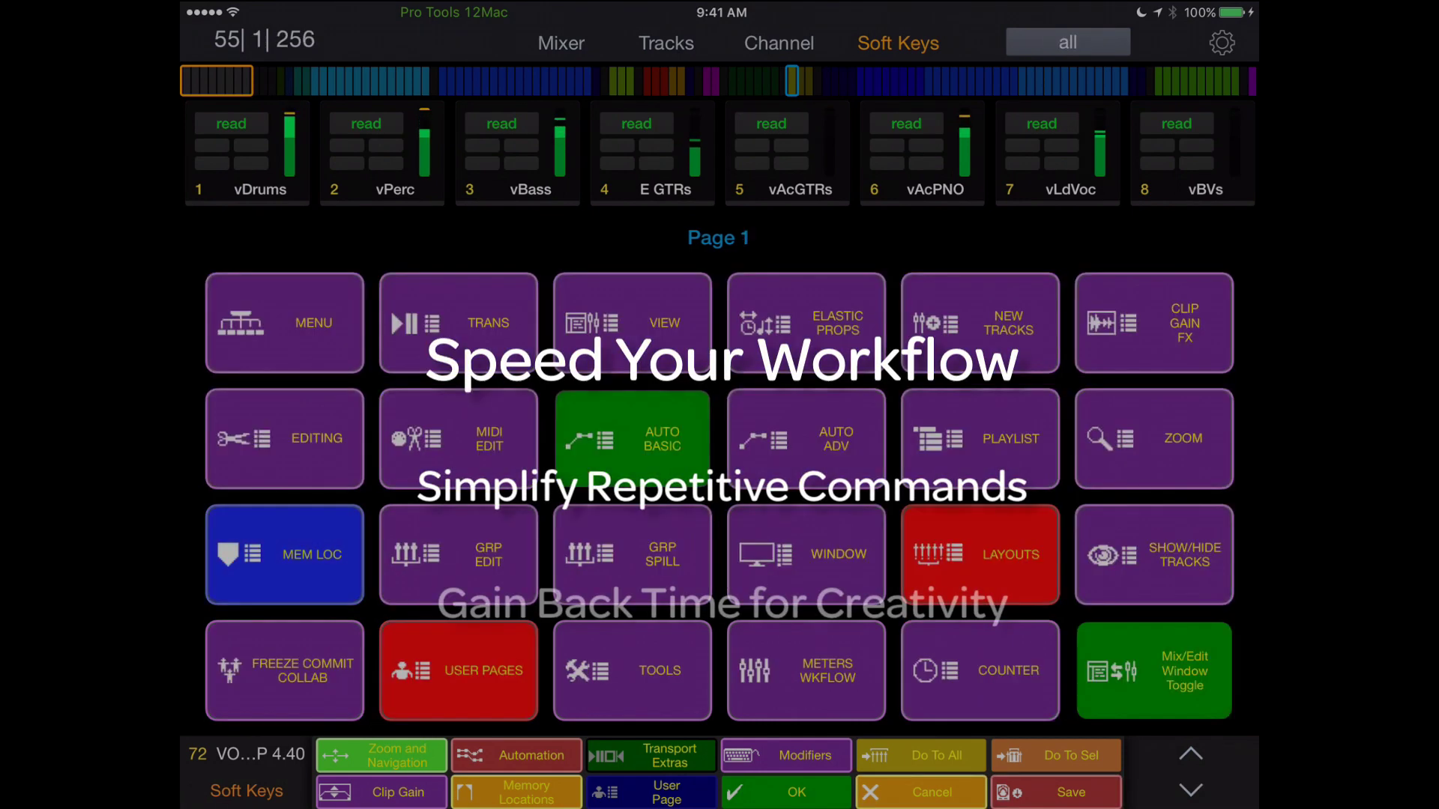
left_click(632, 439)
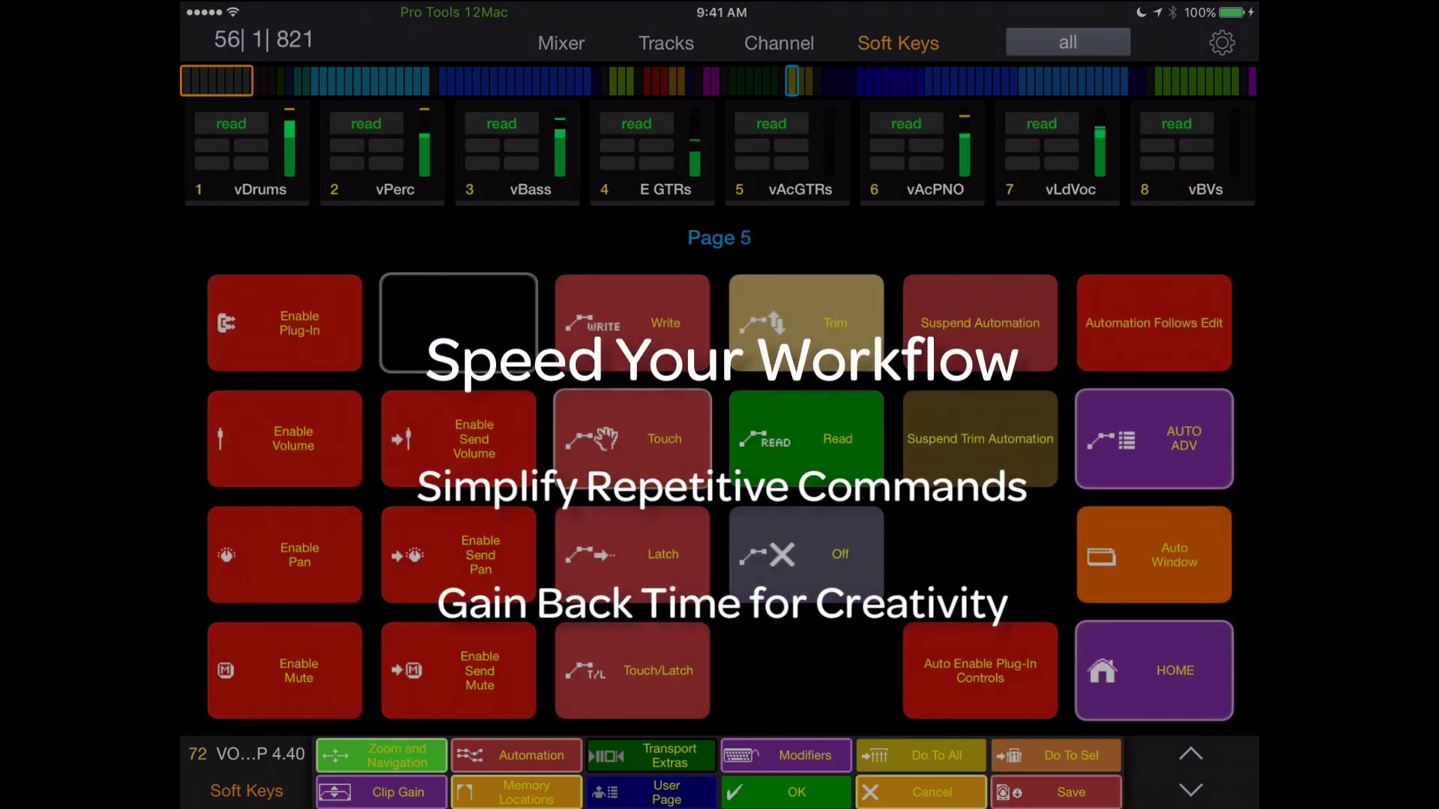